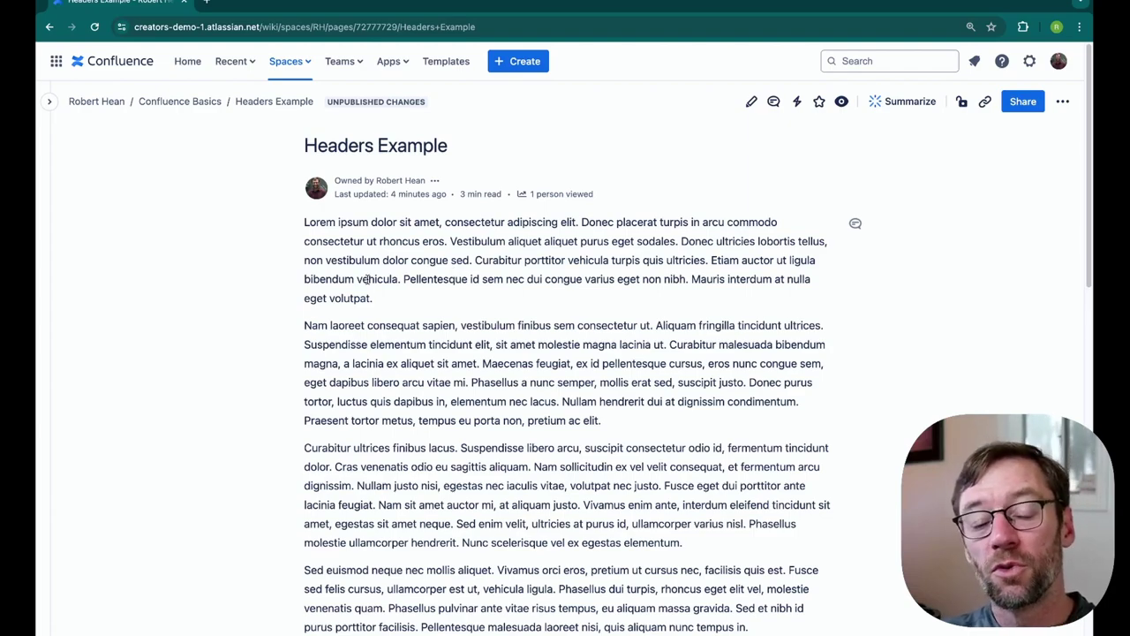
Read through the Headers Example page's body text before editing.
{"action": "left_click_drag", "start_coordinate": [304, 222], "coordinate": [452, 506]}
{"action": "left_click", "coordinate": [453, 506]}
{"action": "scroll", "coordinate": [452, 506], "scroll_direction": "down", "scroll_amount": 3}
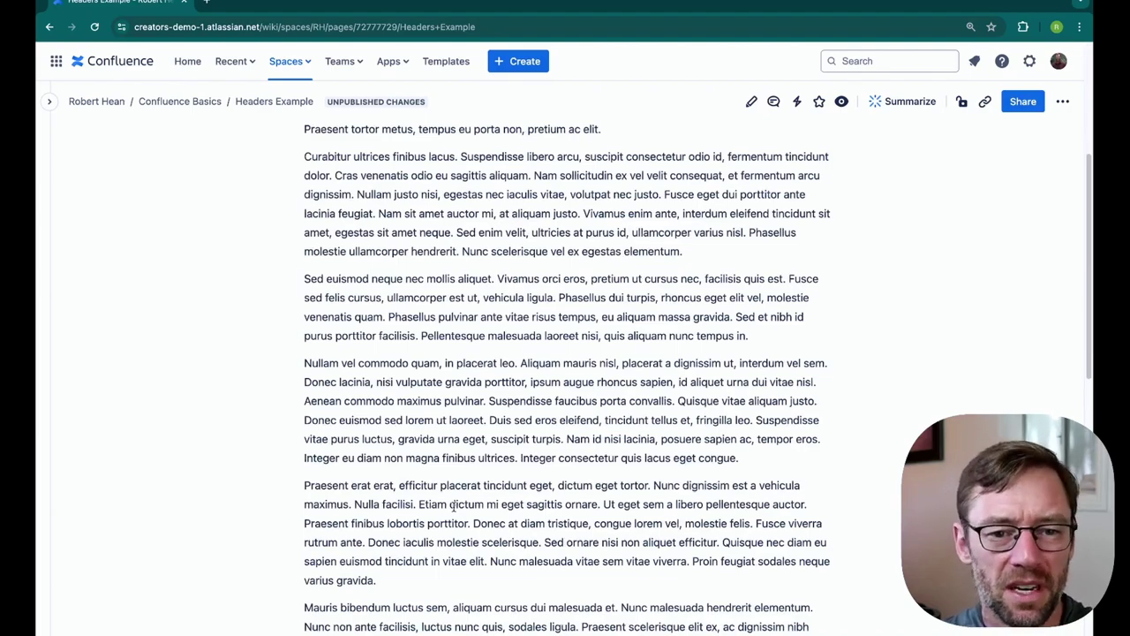
{"action": "scroll", "coordinate": [452, 506], "scroll_direction": "down", "scroll_amount": 1}
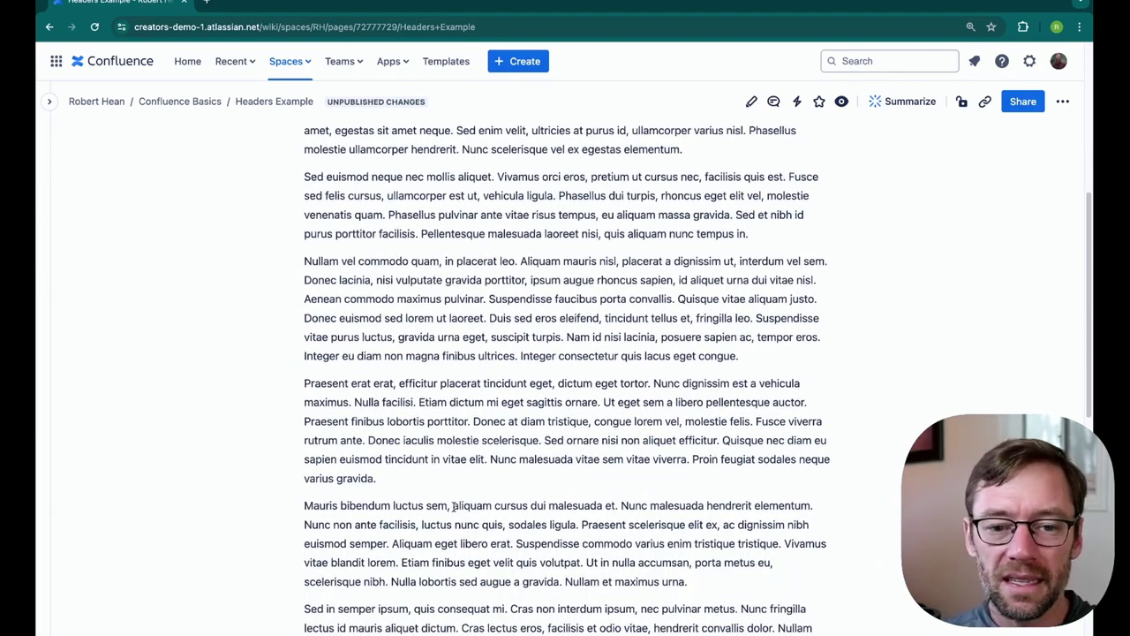
{"action": "scroll", "coordinate": [454, 506], "scroll_direction": "down", "scroll_amount": 1}
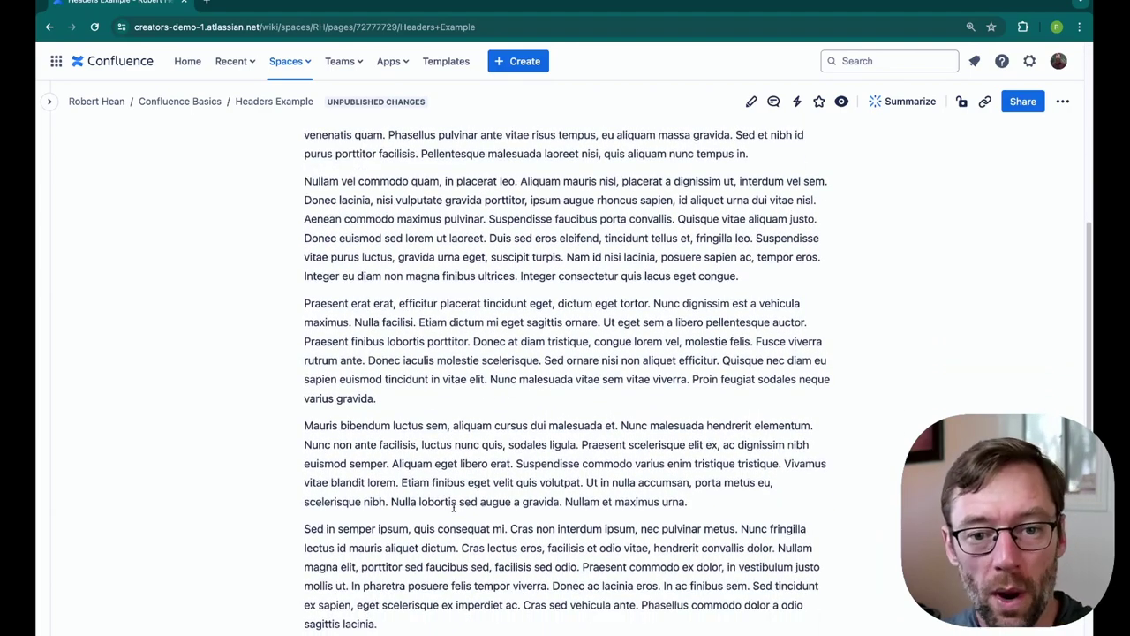
{"action": "scroll", "coordinate": [503, 476], "scroll_direction": "down", "scroll_amount": 1}
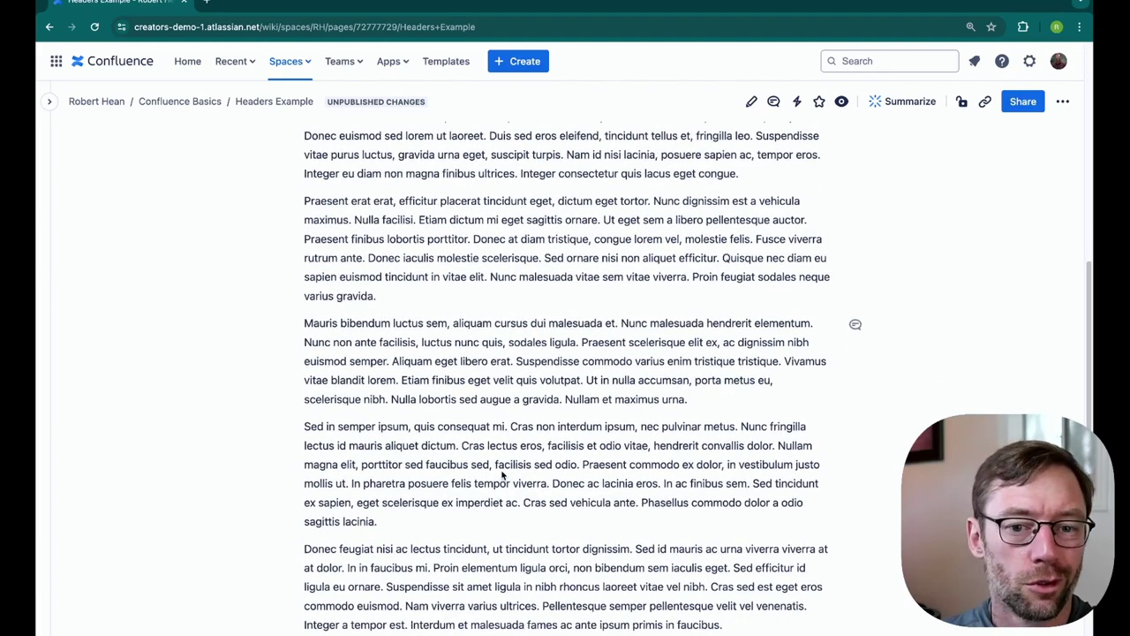
{"action": "scroll", "coordinate": [503, 475], "scroll_direction": "up", "scroll_amount": 5}
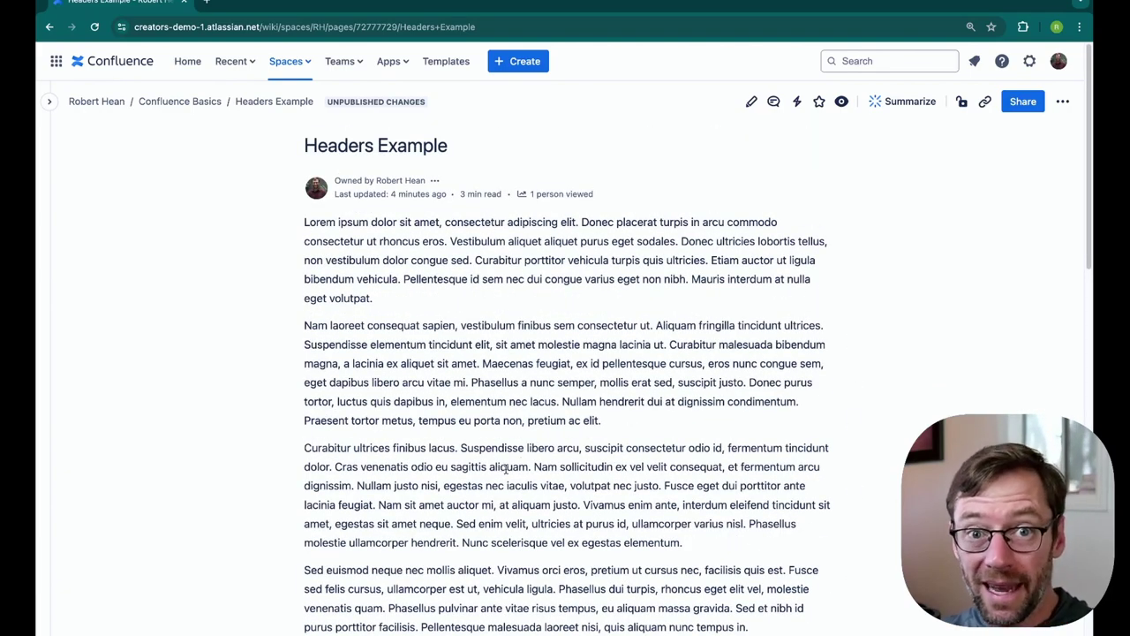
{"action": "scroll", "coordinate": [544, 450], "scroll_direction": "down", "scroll_amount": 2}
{"action": "scroll", "coordinate": [545, 458], "scroll_direction": "up", "scroll_amount": 2}
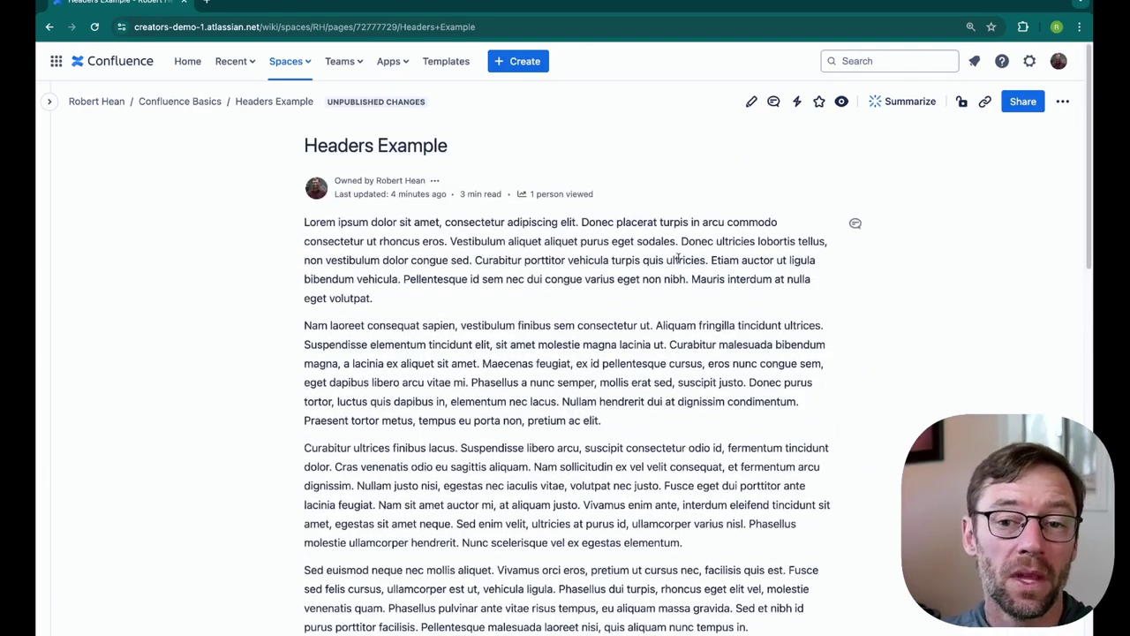
Open the Headers Example page in the editor and look at the text style list.
{"action": "left_click", "coordinate": [750, 102]}
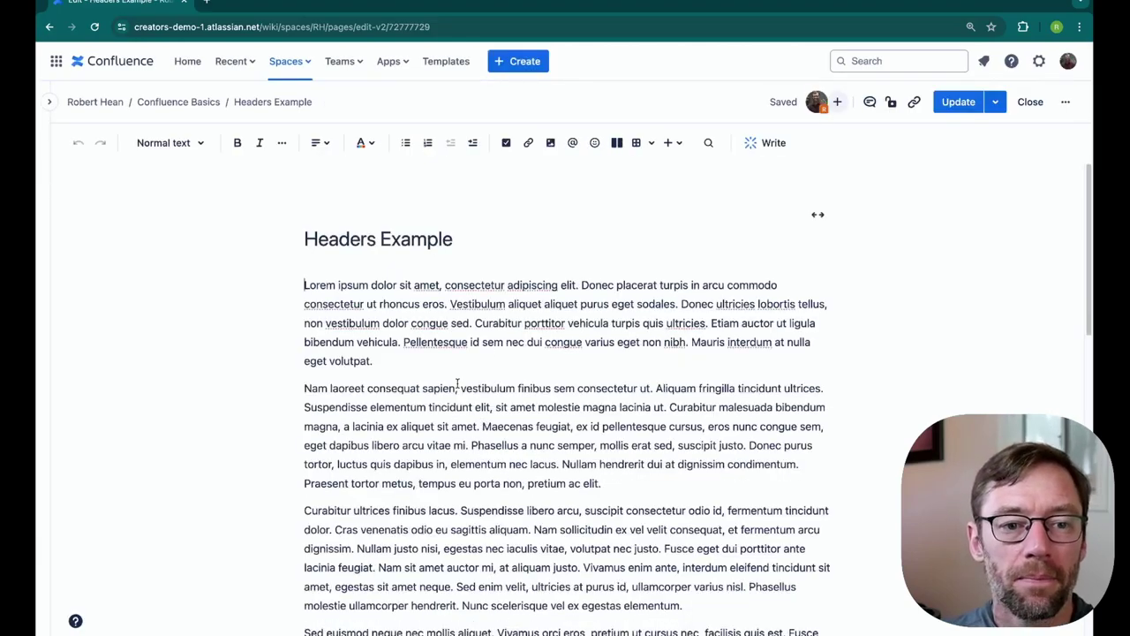
{"action": "left_click", "coordinate": [166, 141]}
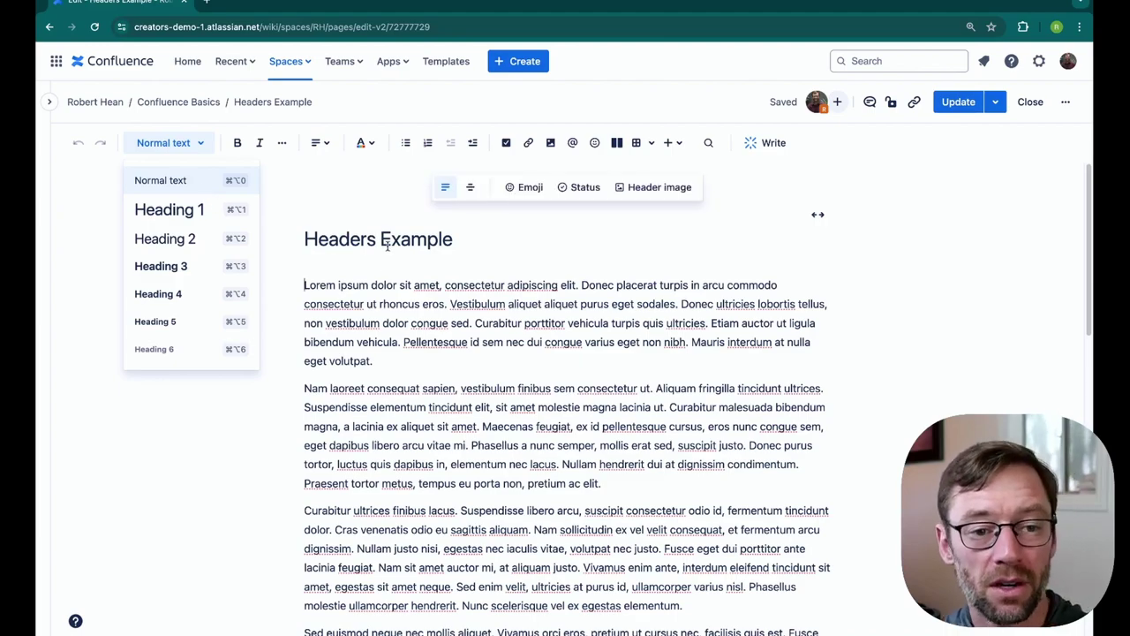
{"action": "left_click", "coordinate": [418, 354]}
End the page with a Heading 5 'Where are our policies?' and the line 'In Confluence'.
{"action": "scroll", "coordinate": [448, 534], "scroll_direction": "down", "scroll_amount": 10}
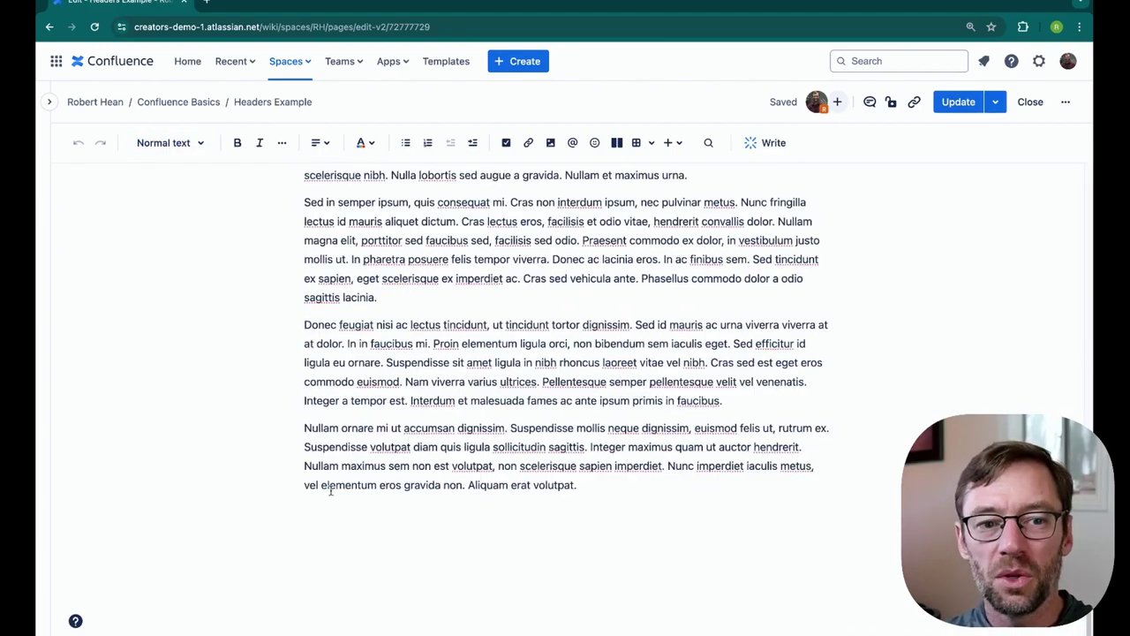
{"action": "left_click", "coordinate": [203, 148]}
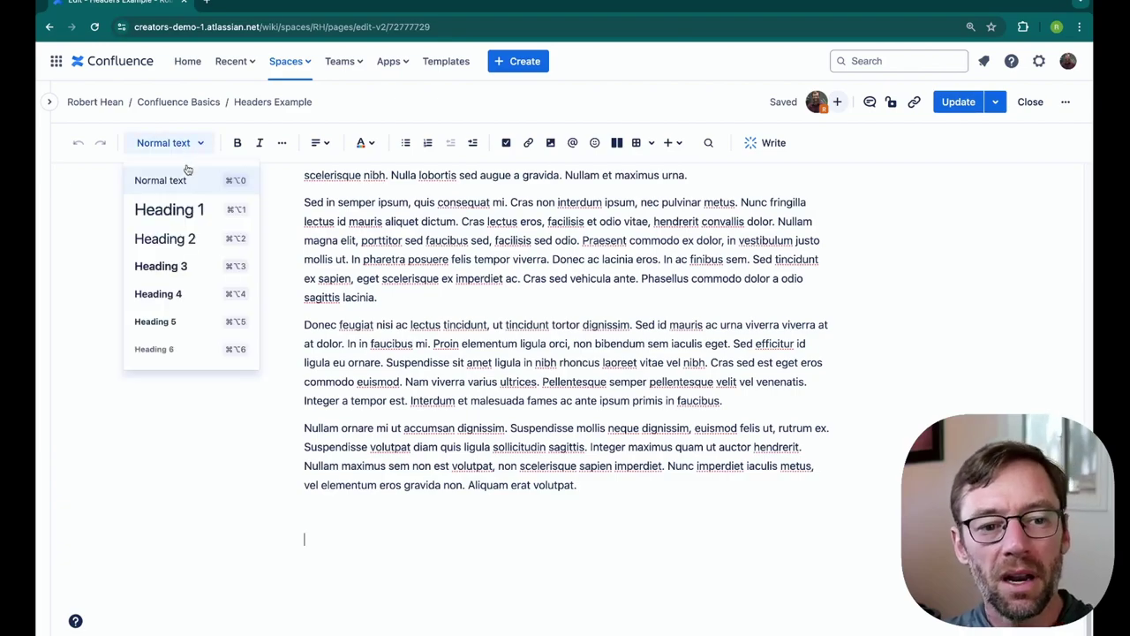
{"action": "left_click", "coordinate": [205, 323]}
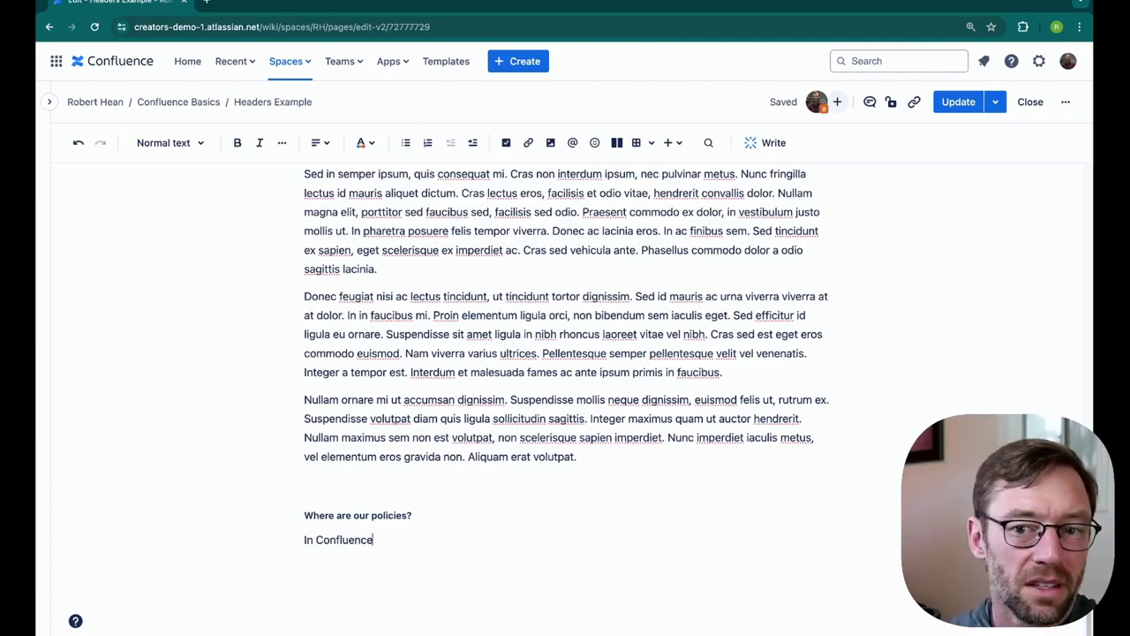
{"action": "left_click", "coordinate": [306, 515]}
{"action": "mouse_move", "coordinate": [305, 517]}
{"action": "left_mouse_down"}
{"action": "mouse_move", "coordinate": [391, 543]}
{"action": "mouse_move", "coordinate": [300, 516]}
{"action": "left_mouse_up"}
{"action": "left_click", "coordinate": [408, 514]}
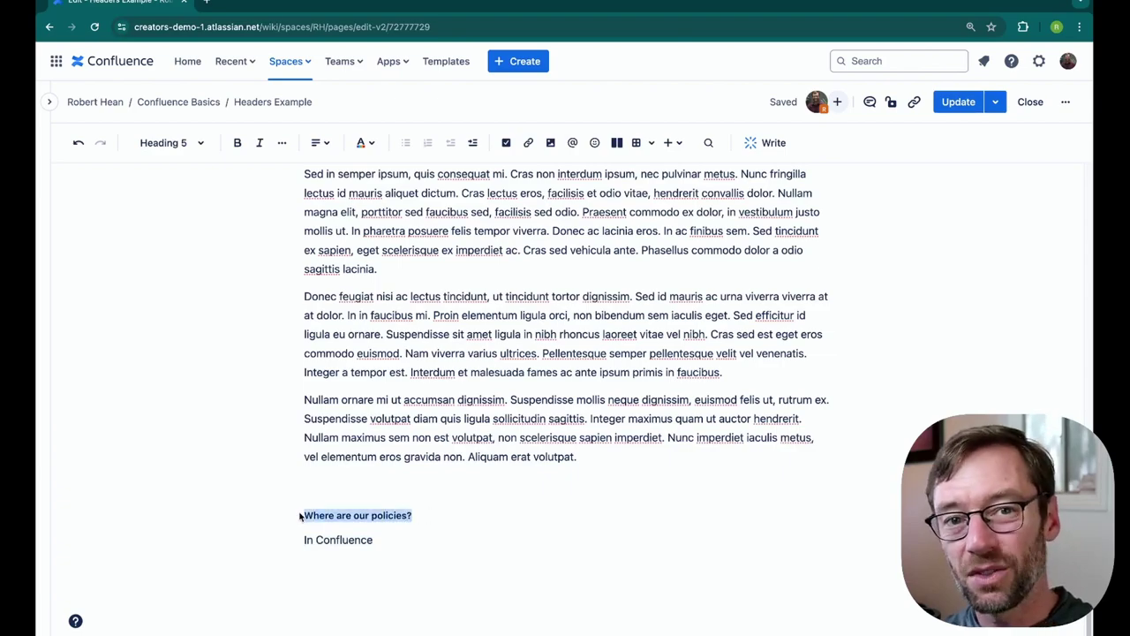
{"action": "left_click", "coordinate": [422, 430]}
{"action": "scroll", "coordinate": [422, 430], "scroll_direction": "up", "scroll_amount": 2}
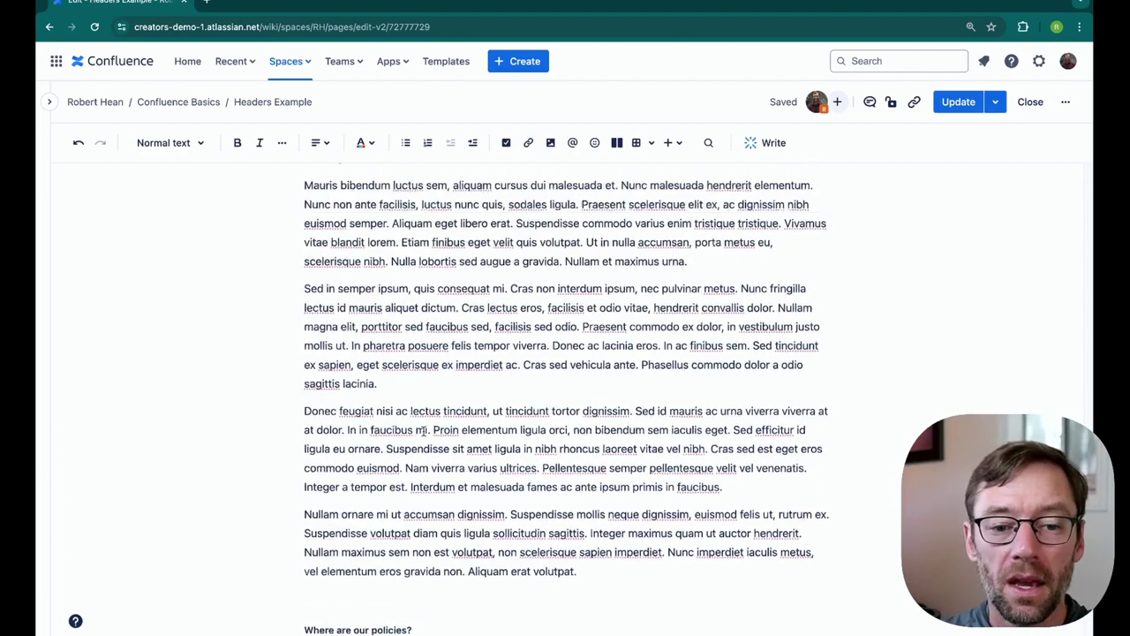
Add a Heading 1 'Background' above the first paragraph.
{"action": "scroll", "coordinate": [422, 430], "scroll_direction": "up", "scroll_amount": 10}
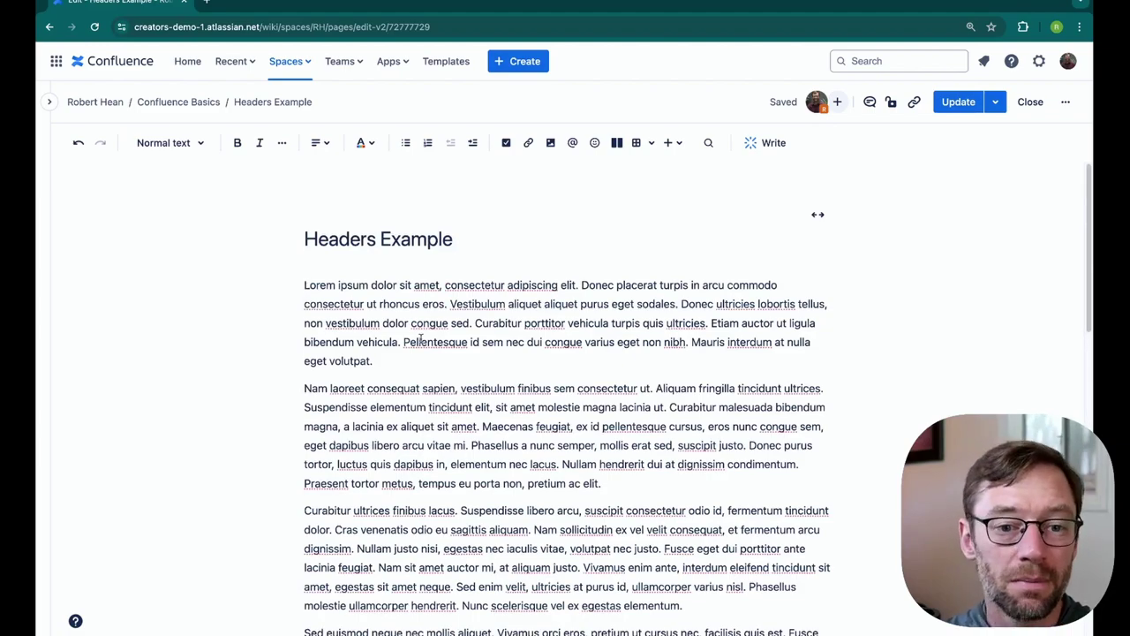
{"action": "key", "text": "Return"}
{"action": "key", "text": "Up"}
{"action": "left_click", "coordinate": [173, 143]}
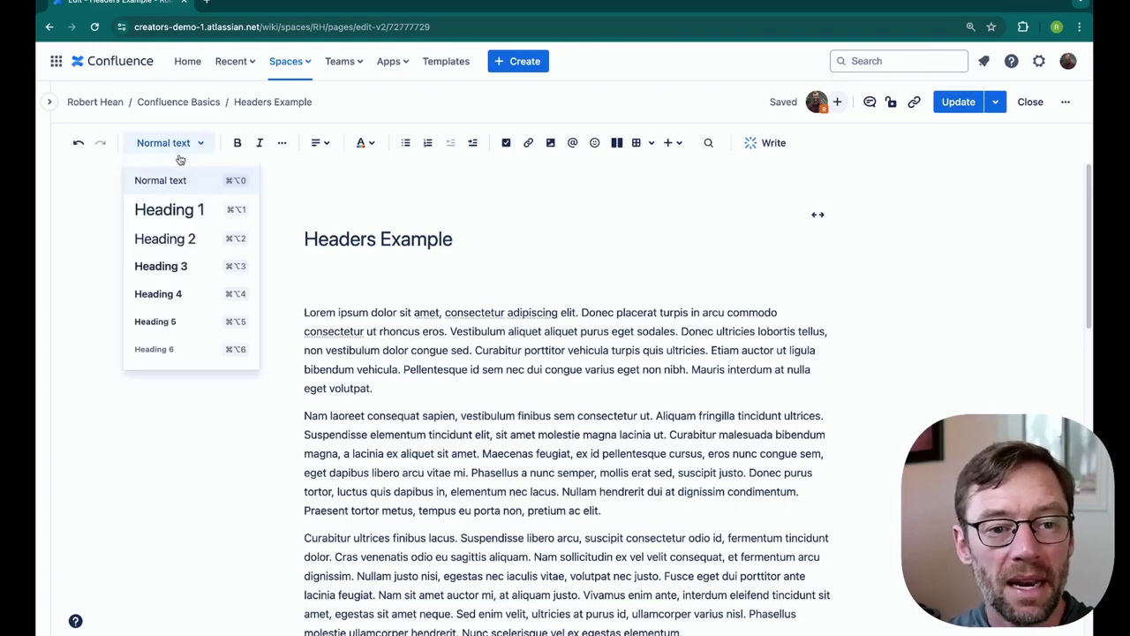
{"action": "left_click", "coordinate": [168, 212]}
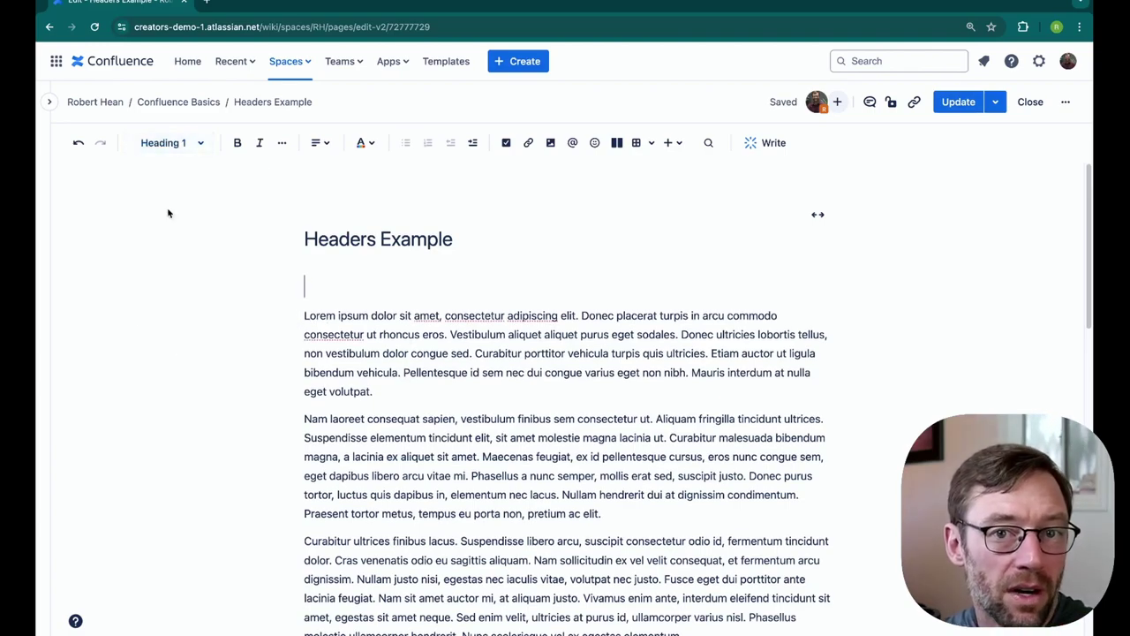
{"action": "type", "text": "Background"}
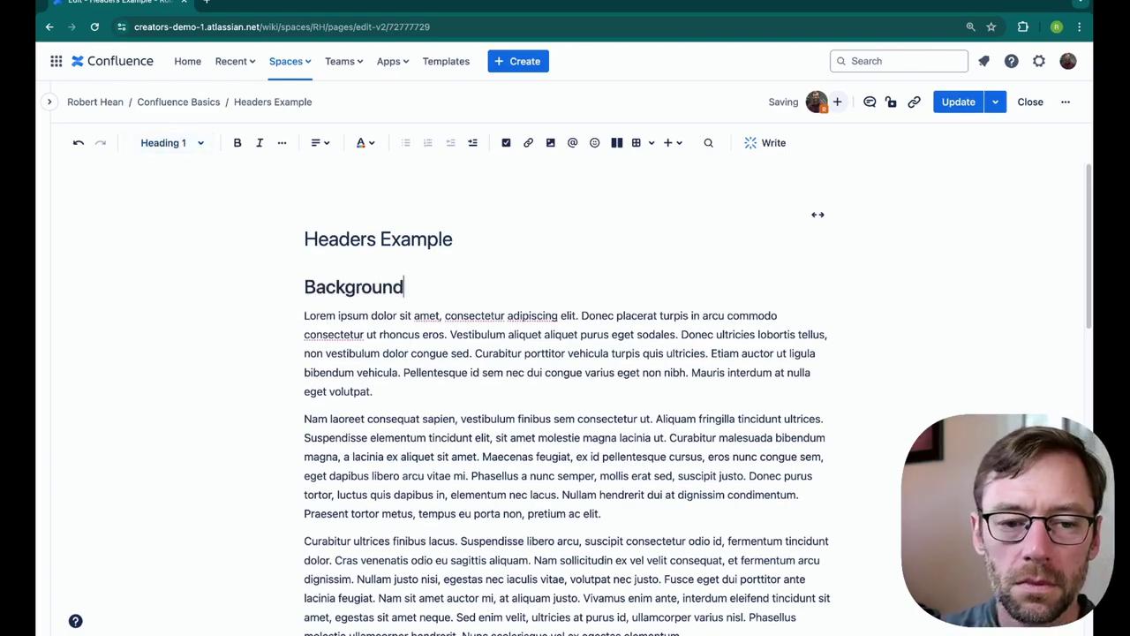
Add a Heading 1 'Policies' after the first paragraph, fixing the typo.
{"action": "left_click", "coordinate": [392, 399]}
{"action": "key", "text": "Return"}
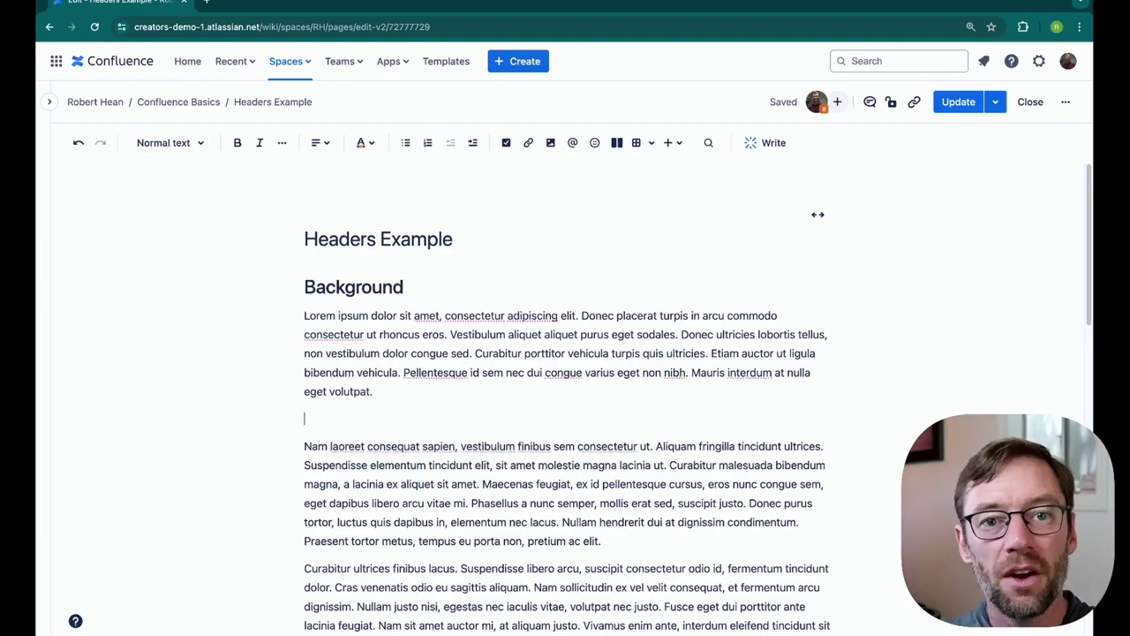
{"action": "left_click", "coordinate": [157, 147]}
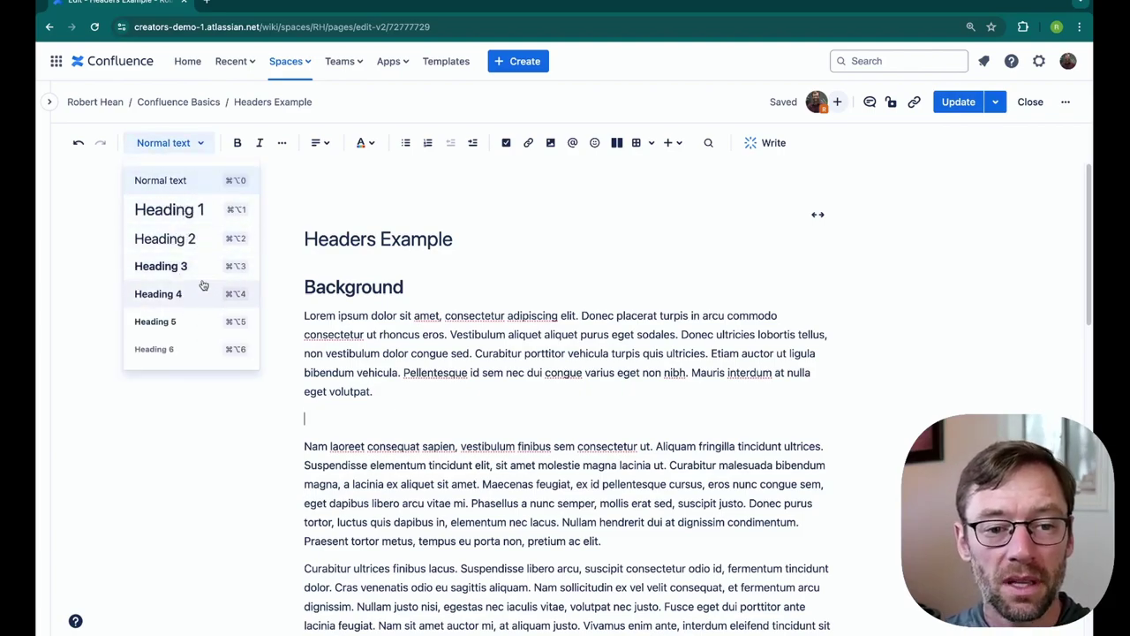
{"action": "left_click", "coordinate": [329, 413]}
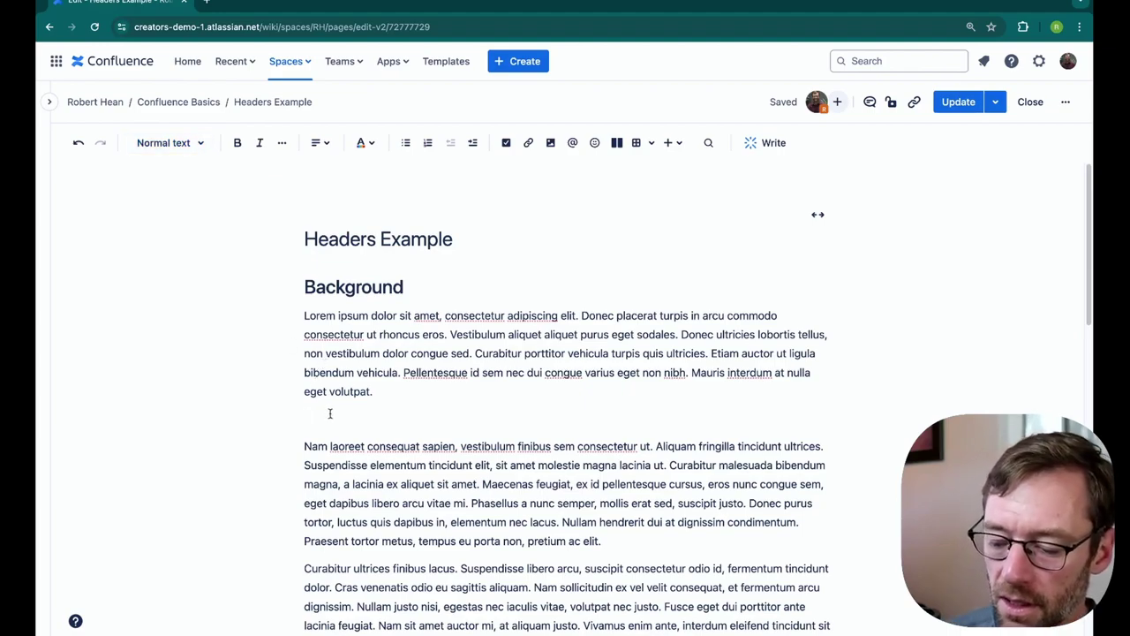
{"action": "key", "text": "Return"}
{"action": "key", "text": "super+alt+2"}
{"action": "key", "text": "super+alt+1"}
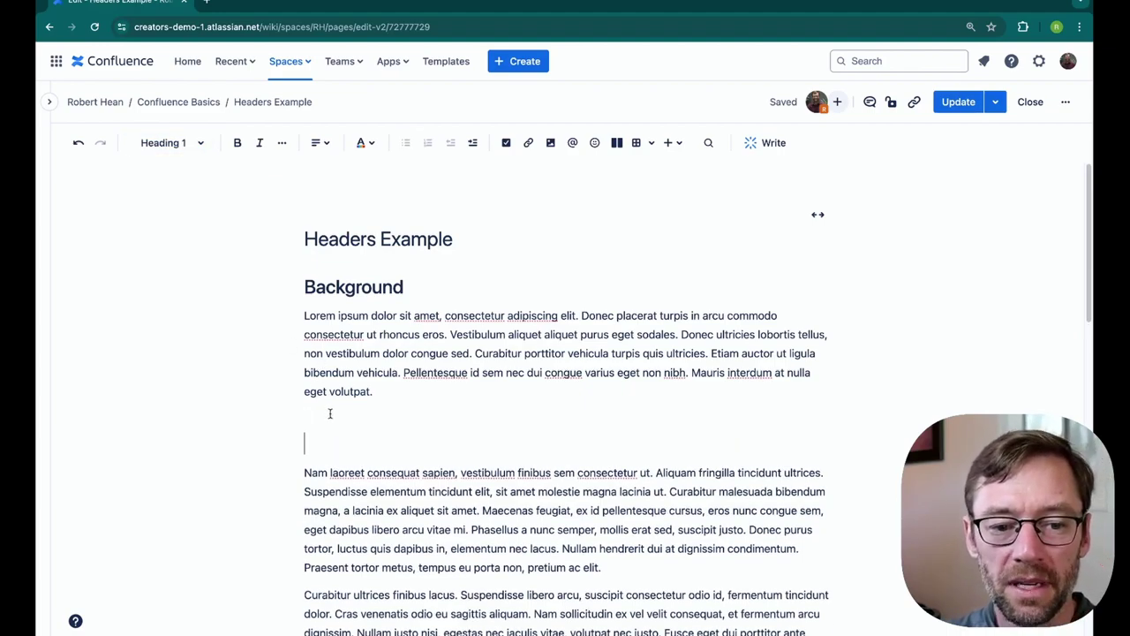
{"action": "type", "text": "Polcies"}
{"action": "key", "text": "BackSpace"}
{"action": "key", "text": "BackSpace"}
{"action": "key", "text": "BackSpace"}
{"action": "key", "text": "BackSpace"}
{"action": "type", "text": "icies"}
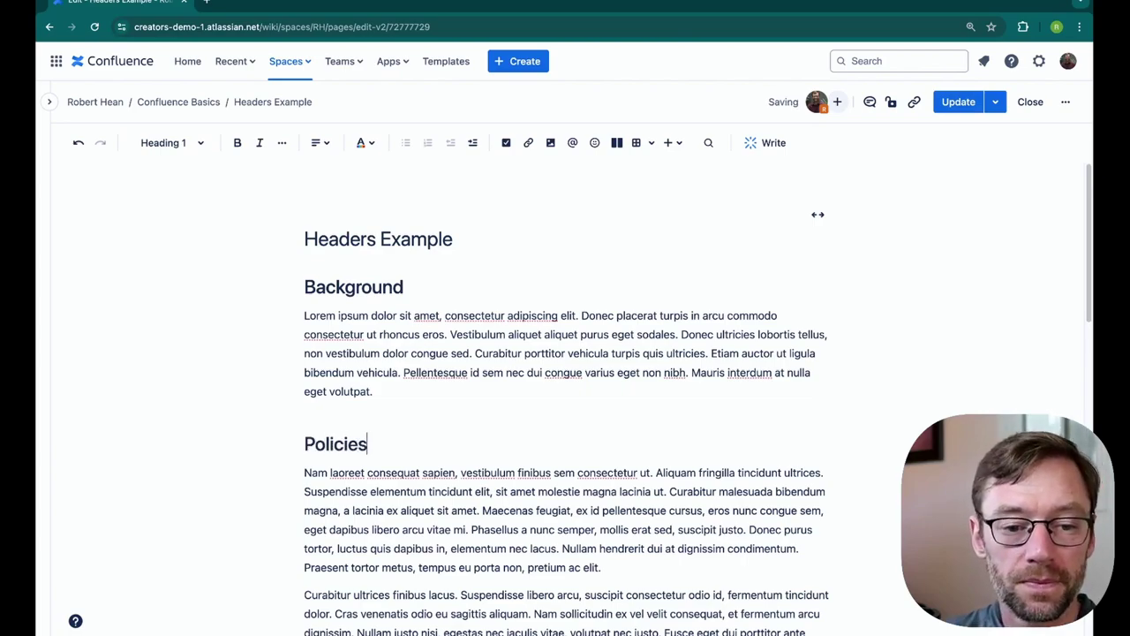
{"action": "scroll", "coordinate": [523, 417], "scroll_direction": "down", "scroll_amount": 4}
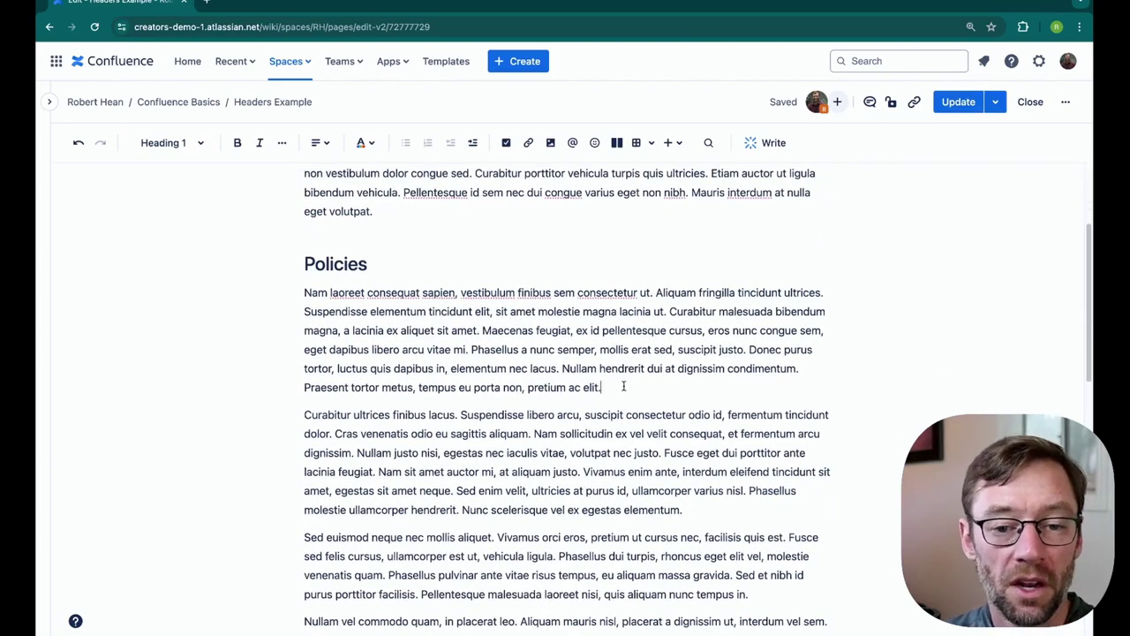
Add Heading 2s 'HR Policies' and 'IT Policies' after their paragraphs using Ctrl+Alt+2.
{"action": "left_click", "coordinate": [623, 385]}
{"action": "key", "text": "Return"}
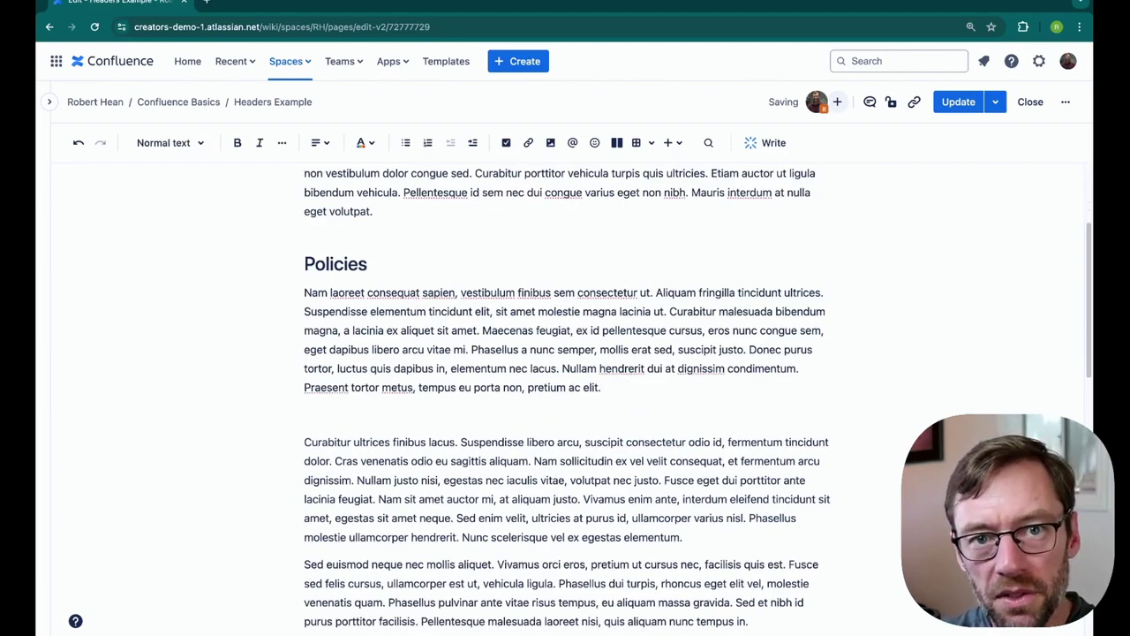
{"action": "key", "text": "ctrl+alt+2"}
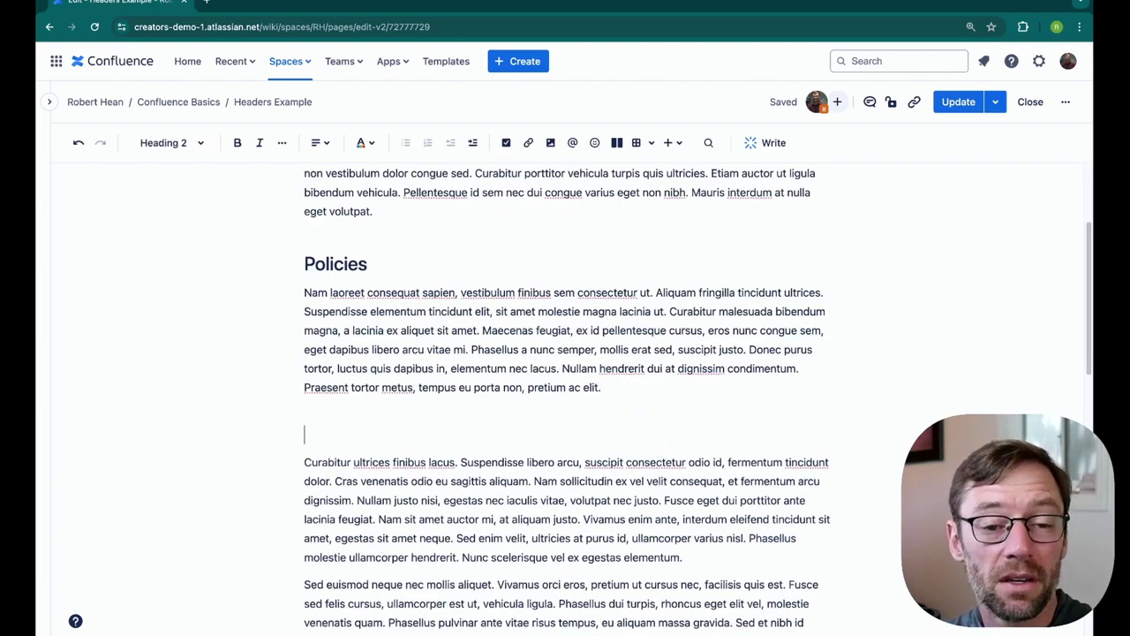
{"action": "type", "text": "HR Policies"}
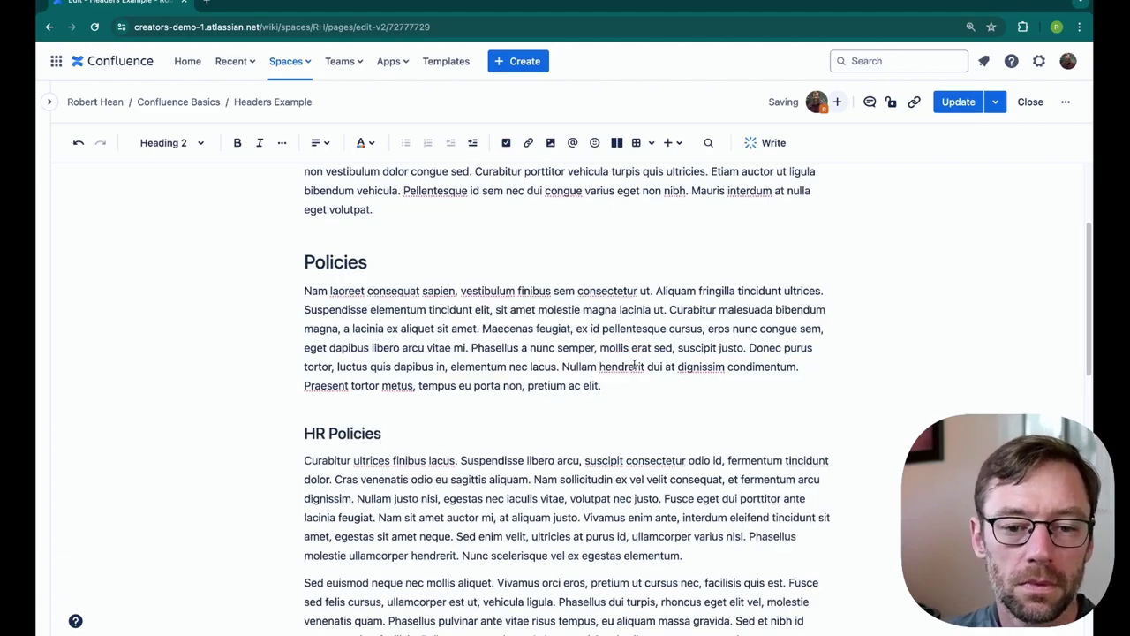
{"action": "scroll", "coordinate": [742, 372], "scroll_direction": "down", "scroll_amount": 4}
{"action": "scroll", "coordinate": [741, 373], "scroll_direction": "up", "scroll_amount": 1}
{"action": "left_click", "coordinate": [758, 408]}
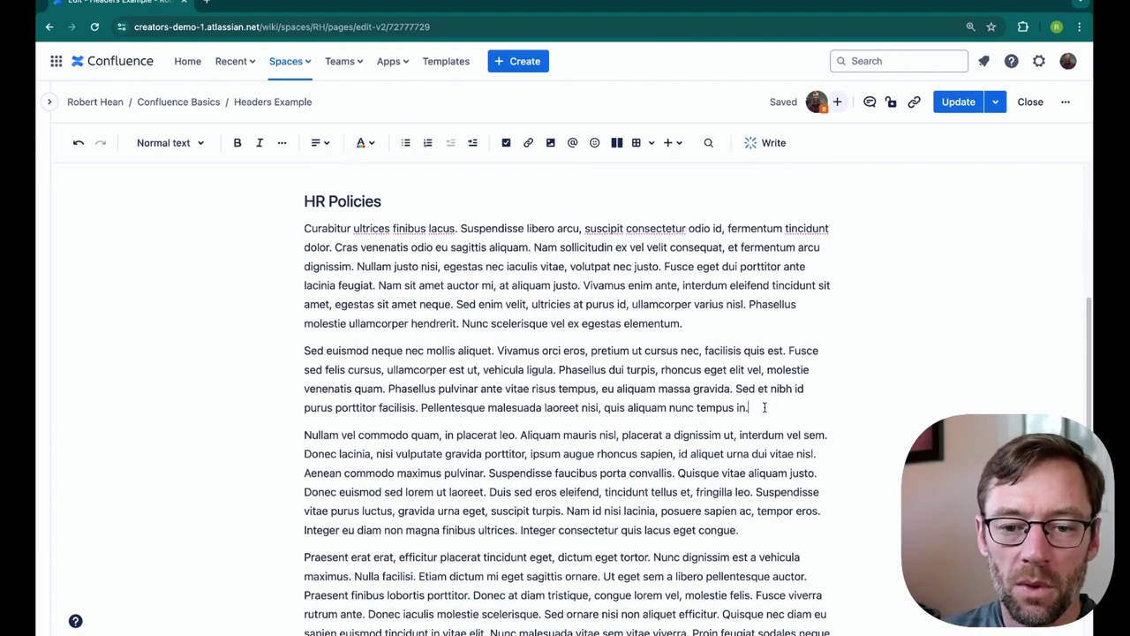
{"action": "key", "text": "Return"}
{"action": "key", "text": "ctrl+alt+2"}
{"action": "type", "text": "IT Policies"}
{"action": "scroll", "coordinate": [765, 407], "scroll_direction": "down", "scroll_amount": 3}
Add a Heading 1 'Where to go for help' after the varius gravida paragraph.
{"action": "left_click", "coordinate": [549, 434]}
{"action": "key", "text": "Return"}
{"action": "key", "text": "ctrl+alt+1"}
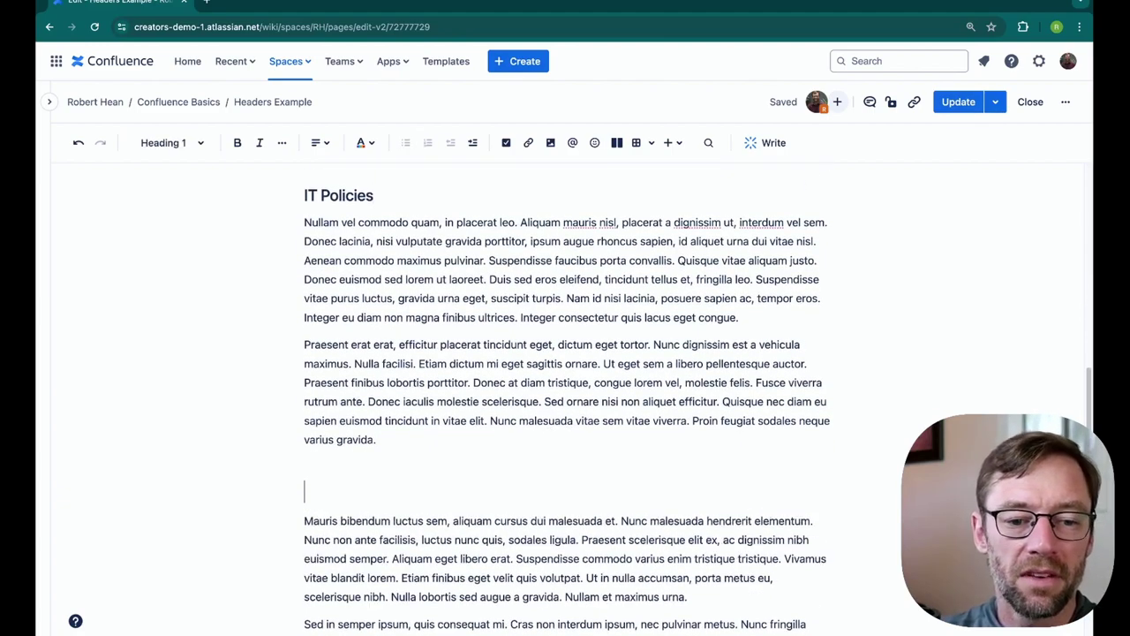
{"action": "type", "text": "Where to go for Help"}
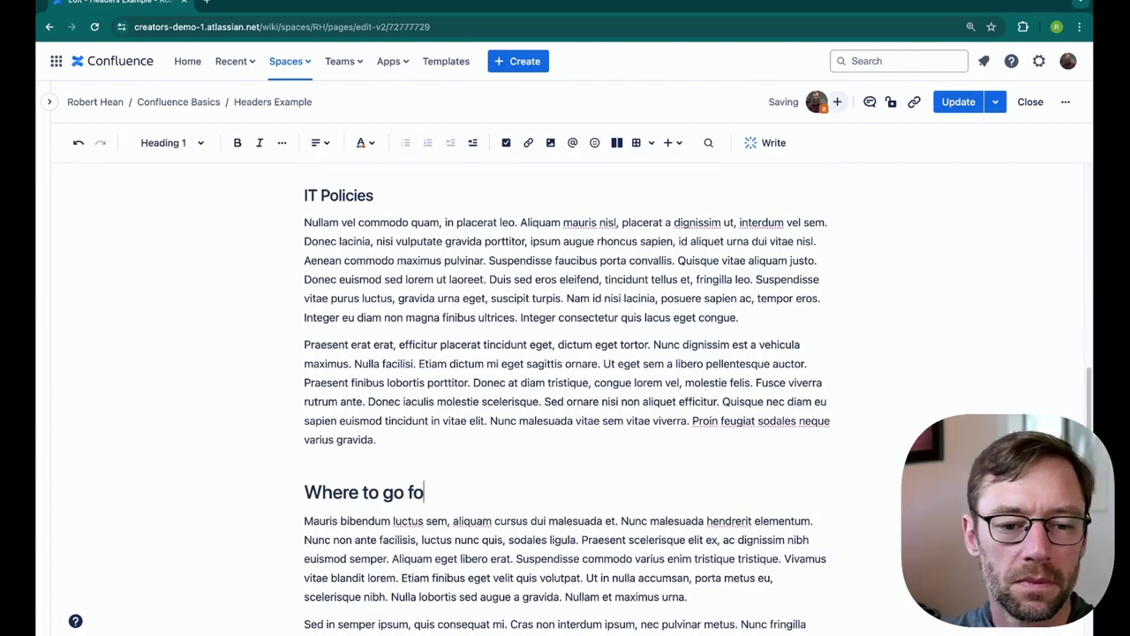
{"action": "key", "text": "BackSpace"}
{"action": "key", "text": "BackSpace"}
{"action": "key", "text": "BackSpace"}
{"action": "key", "text": "BackSpace"}
{"action": "type", "text": "help"}
{"action": "scroll", "coordinate": [563, 431], "scroll_direction": "down", "scroll_amount": 5}
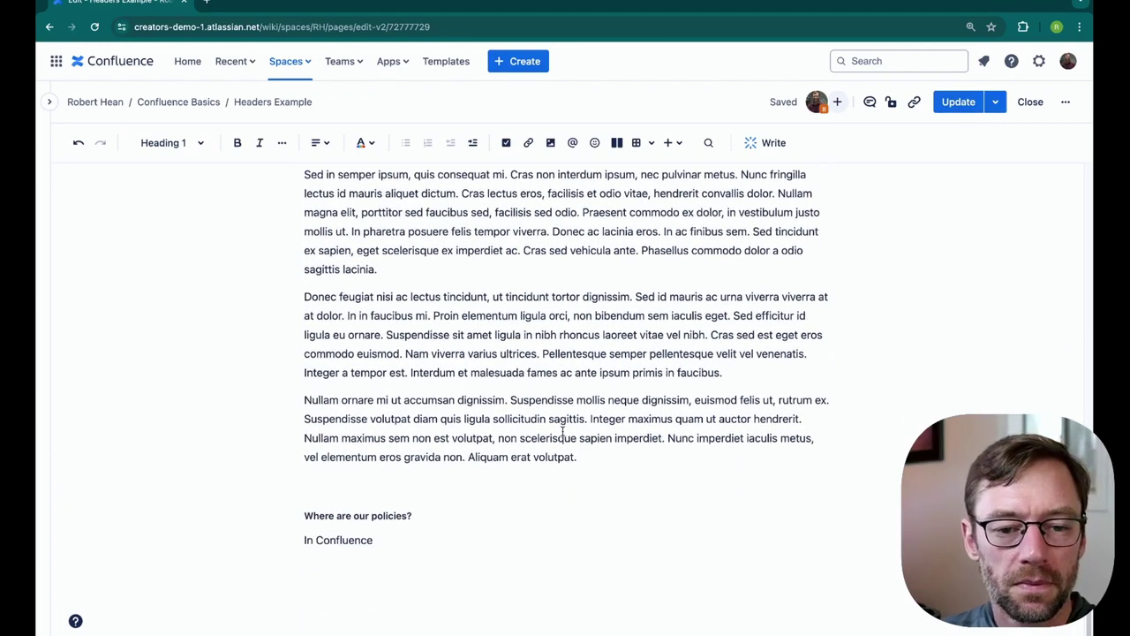
Add a Heading 1 'FAQ' above 'Where are our policies?'.
{"action": "left_click", "coordinate": [502, 479]}
{"action": "key", "text": "ctrl+alt+1"}
{"action": "type", "text": "FAQ"}
{"action": "scroll", "coordinate": [532, 499], "scroll_direction": "up", "scroll_amount": 15}
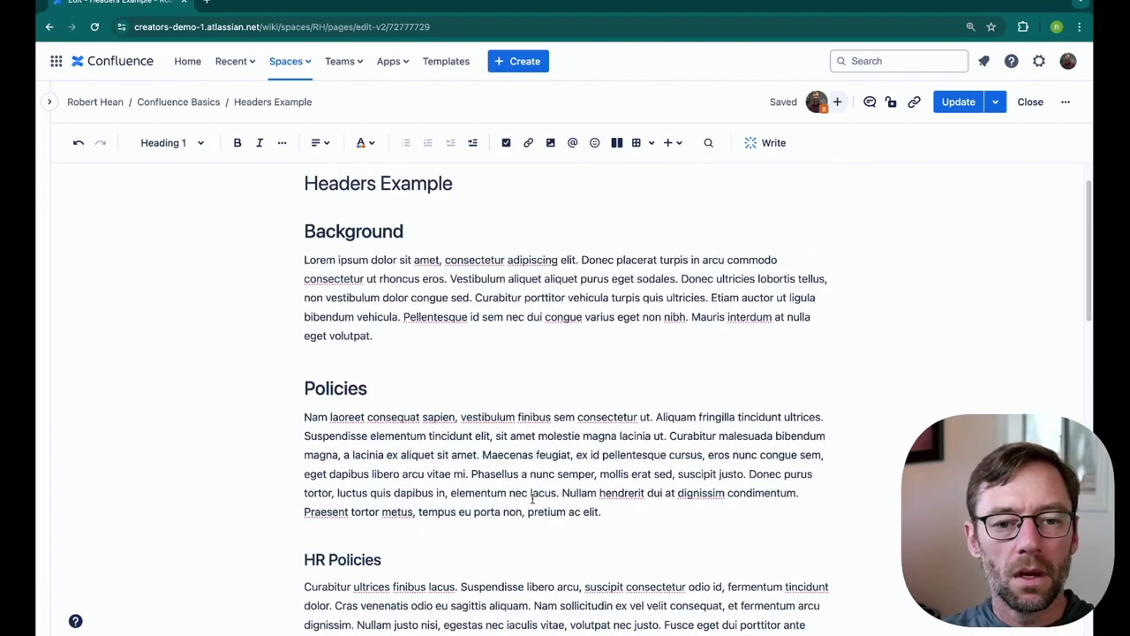
Publish the page with Update and scroll through it to review the new headings.
{"action": "left_click", "coordinate": [958, 104]}
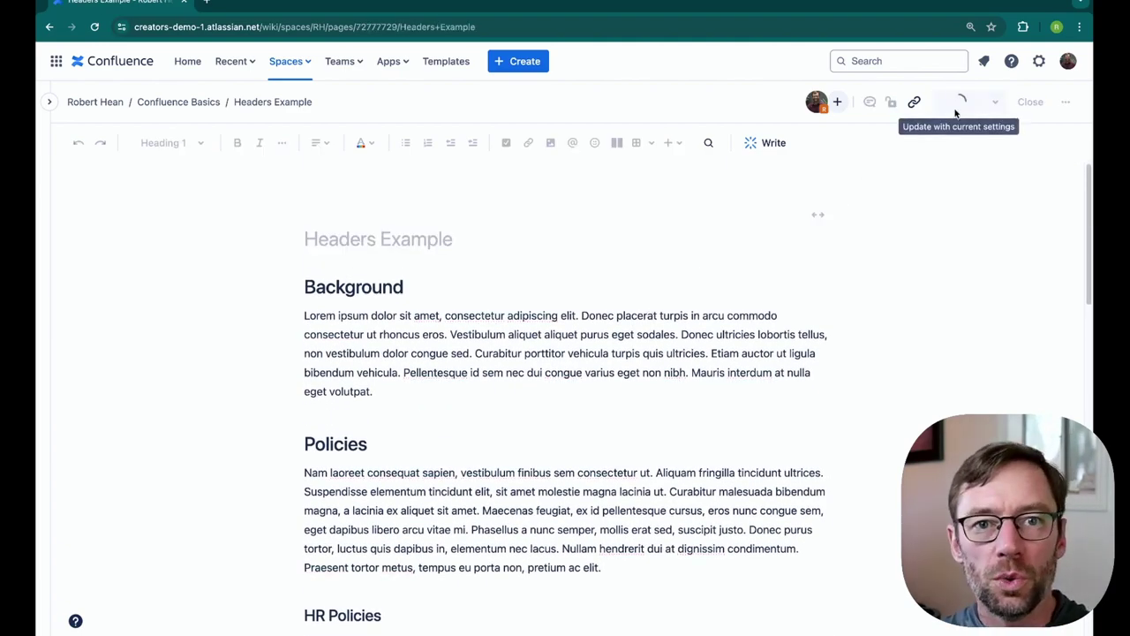
{"action": "left_click_drag", "start_coordinate": [303, 247], "coordinate": [463, 329]}
{"action": "left_click", "coordinate": [465, 336]}
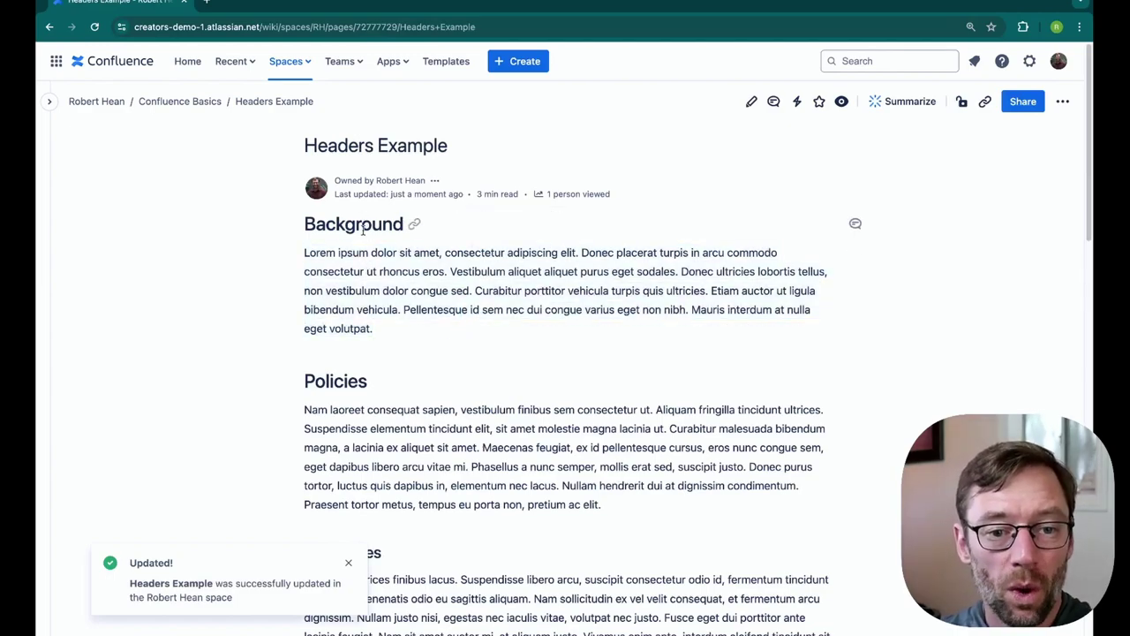
{"action": "scroll", "coordinate": [419, 408], "scroll_direction": "down", "scroll_amount": 5}
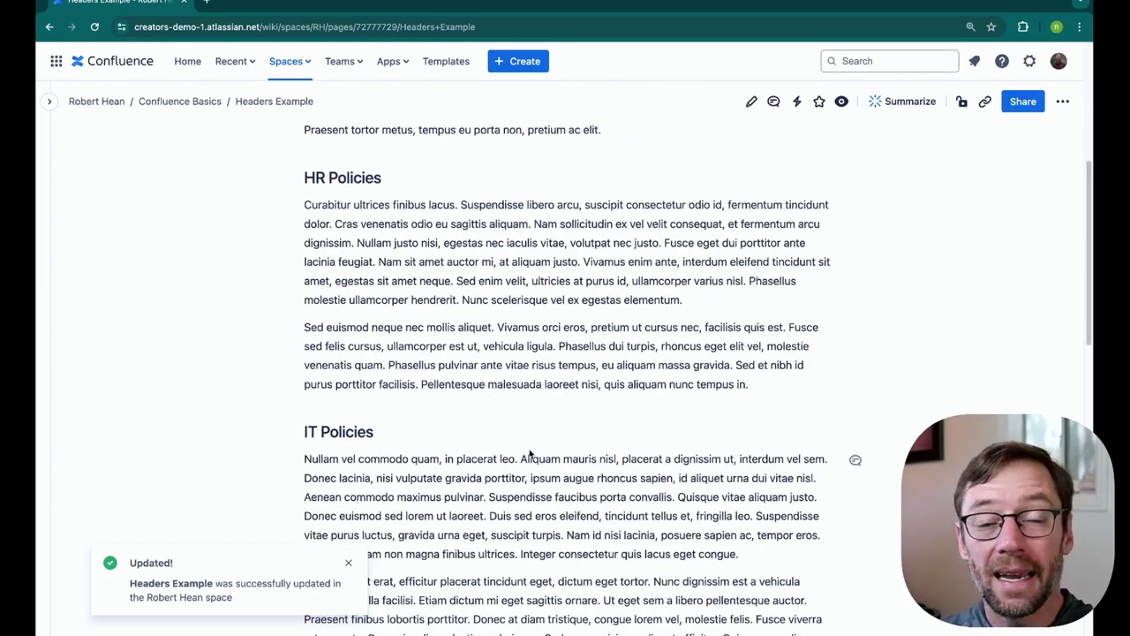
{"action": "scroll", "coordinate": [459, 457], "scroll_direction": "down", "scroll_amount": 5}
{"action": "scroll", "coordinate": [409, 298], "scroll_direction": "up", "scroll_amount": 2}
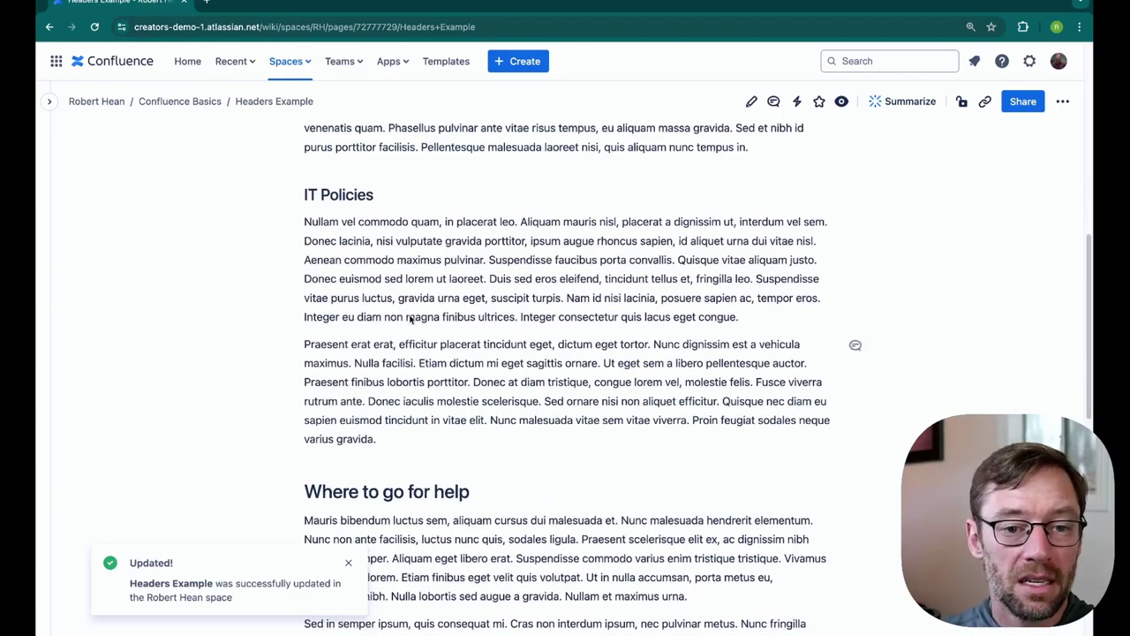
{"action": "scroll", "coordinate": [469, 366], "scroll_direction": "down", "scroll_amount": 10}
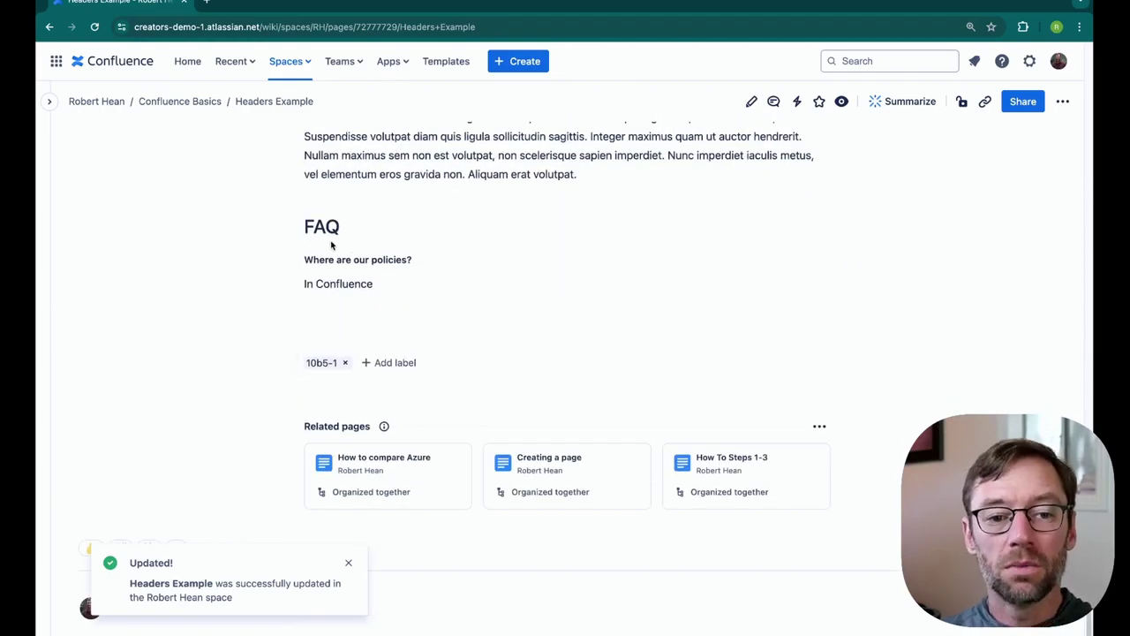
{"action": "scroll", "coordinate": [529, 236], "scroll_direction": "up", "scroll_amount": 15}
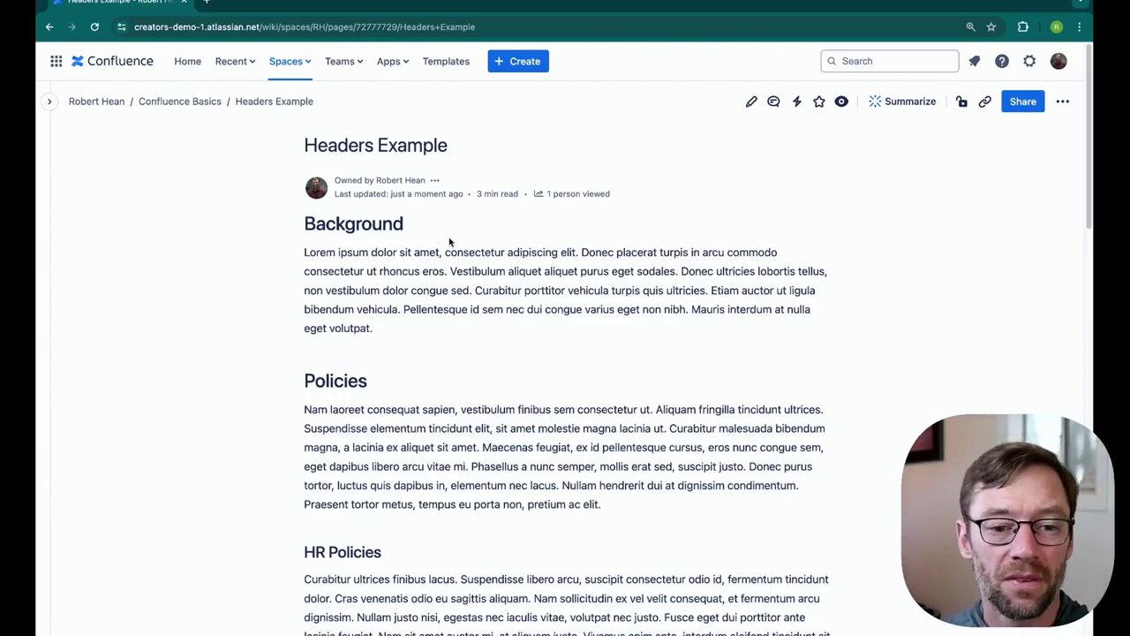
Copy the direct link to the HR Policies heading from its link icon.
{"action": "scroll", "coordinate": [433, 292], "scroll_direction": "down", "scroll_amount": 2}
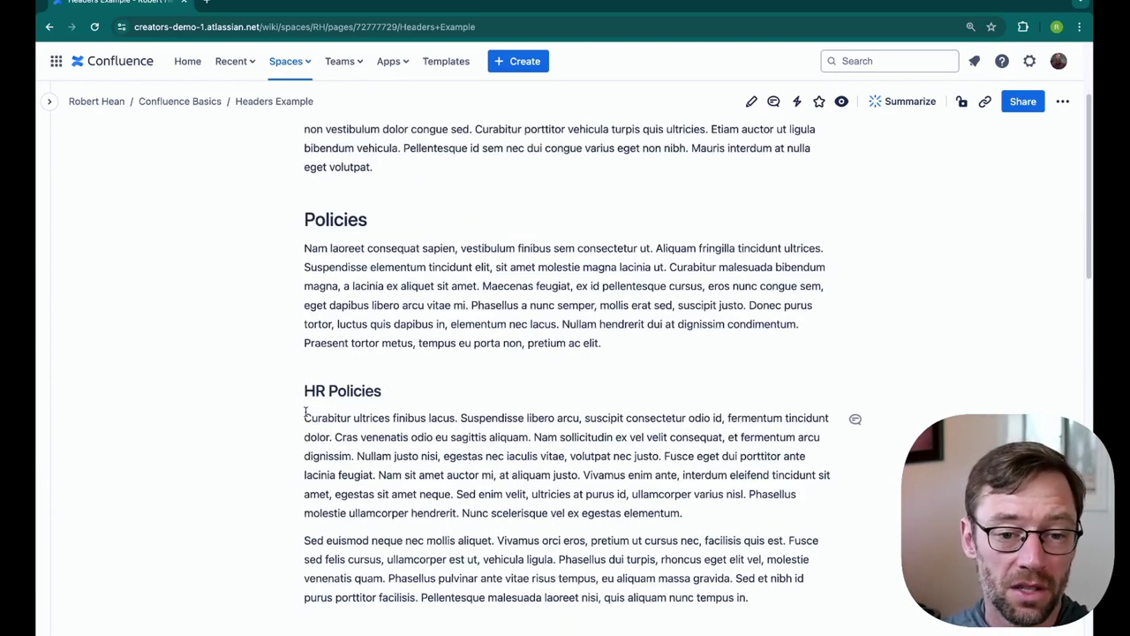
{"action": "left_click_drag", "start_coordinate": [305, 417], "coordinate": [574, 512]}
{"action": "left_click", "coordinate": [577, 510]}
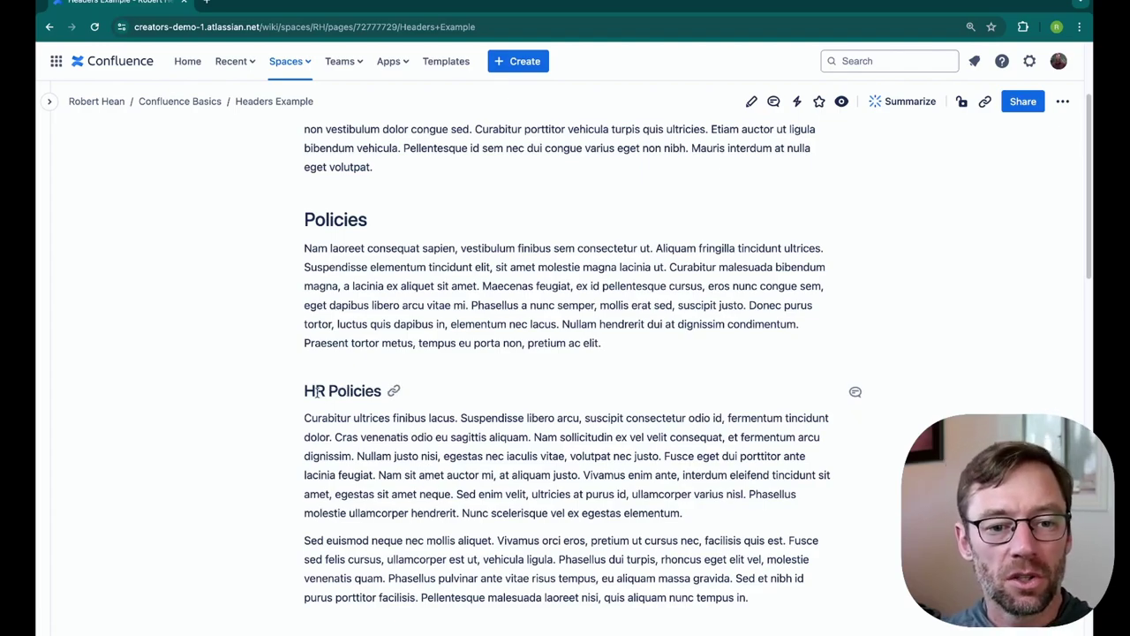
{"action": "left_click", "coordinate": [394, 392]}
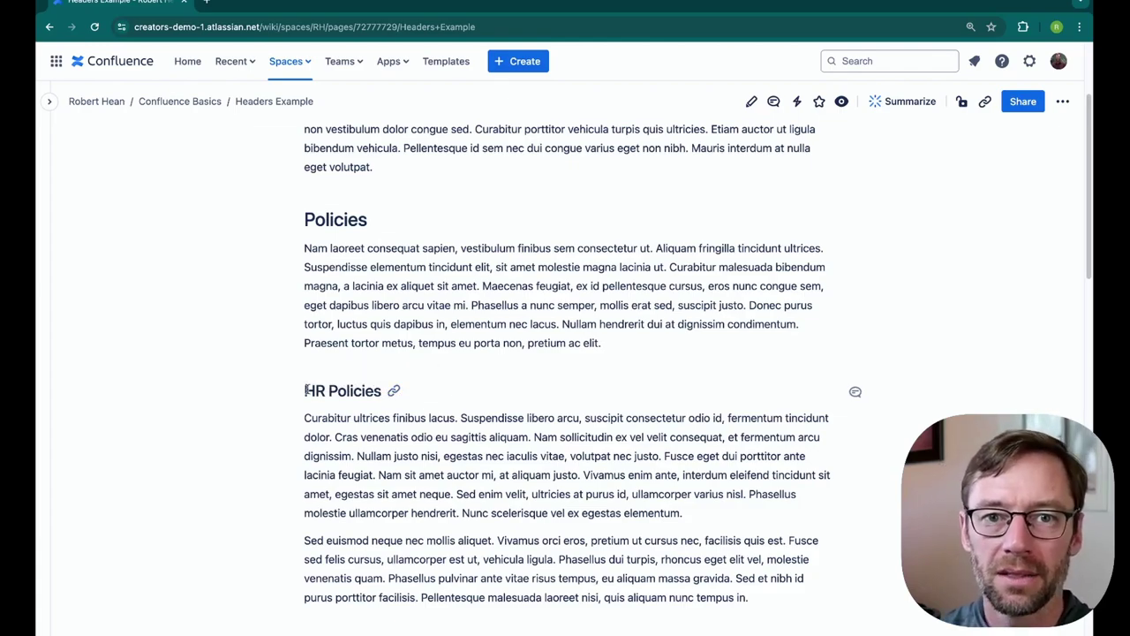
Open the copied HR Policies link in a new tab and inspect its #HR-Policies anchor.
{"action": "key", "text": "ctrl+t"}
{"action": "type", "text": "https://creators-demo-1.atlassian.net/wiki/spaces/RH/pages/72777729/Headers+Example#HR-Policies"}
{"action": "key", "text": "Return"}
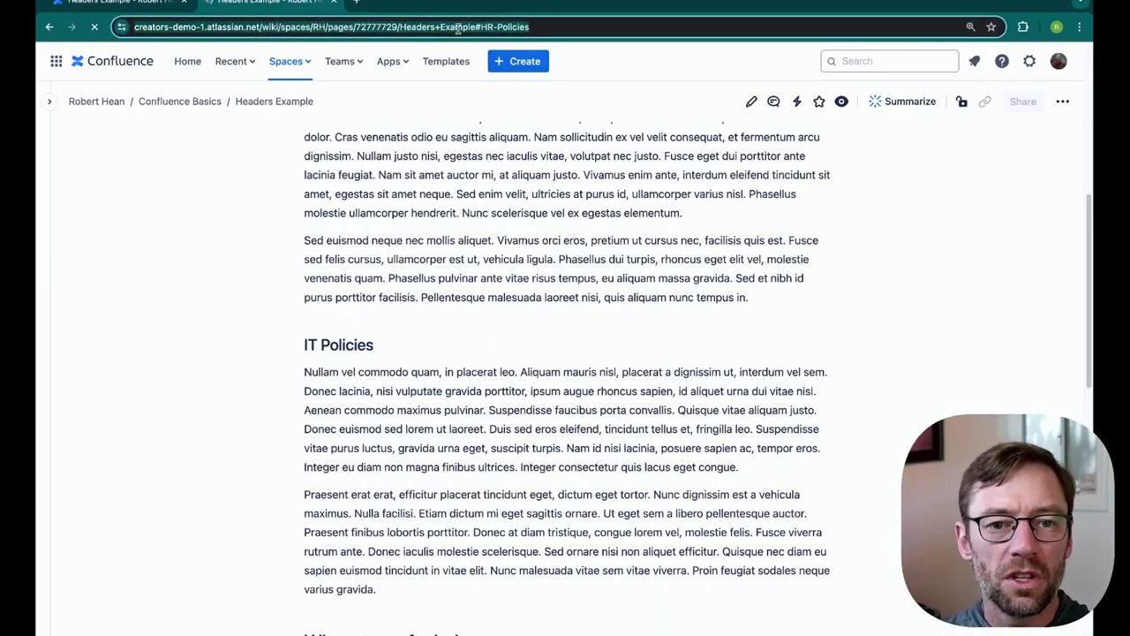
{"action": "left_click_drag", "start_coordinate": [507, 27], "coordinate": [429, 26]}
{"action": "left_click_drag", "start_coordinate": [505, 26], "coordinate": [588, 27]}
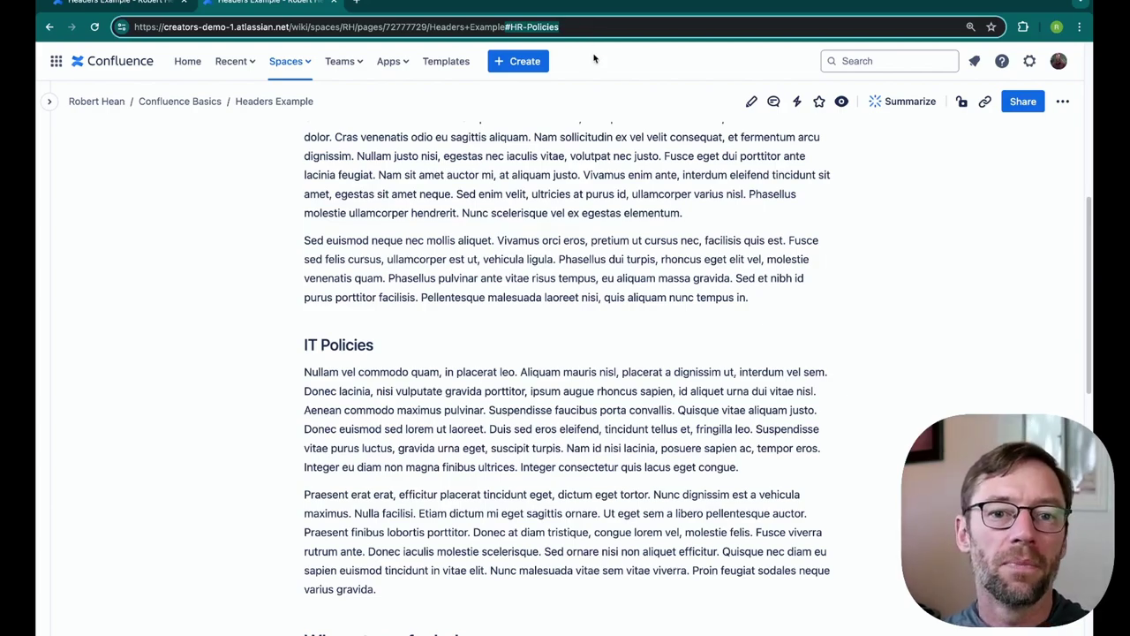
{"action": "left_click", "coordinate": [516, 138]}
{"action": "scroll", "coordinate": [496, 185], "scroll_direction": "up", "scroll_amount": 1}
{"action": "scroll", "coordinate": [495, 184], "scroll_direction": "up", "scroll_amount": 1}
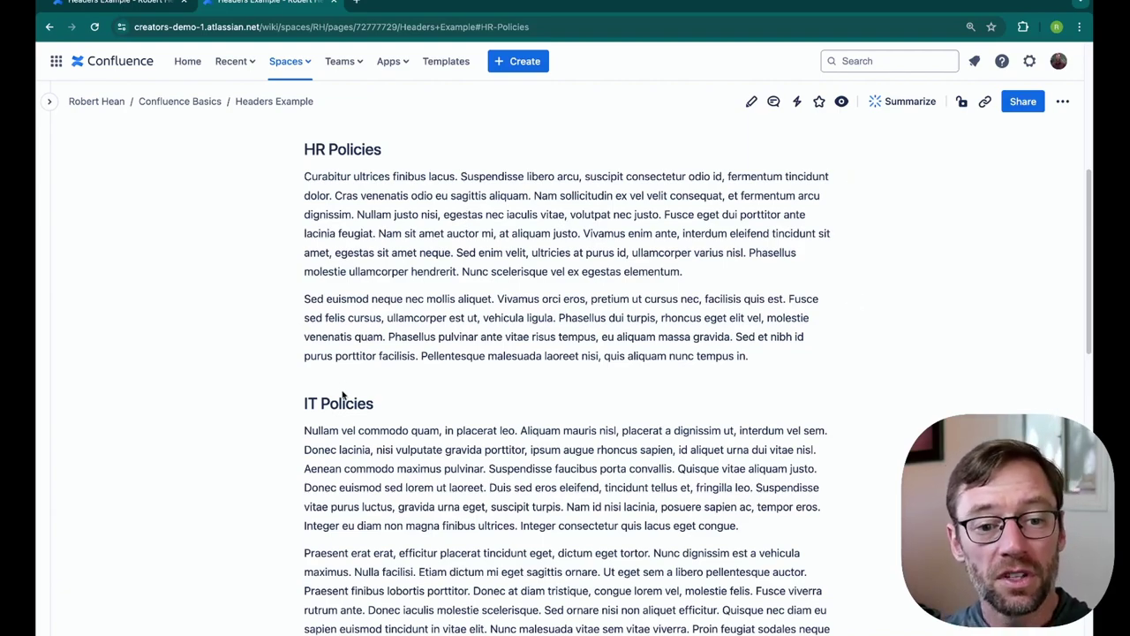
{"action": "scroll", "coordinate": [383, 404], "scroll_direction": "down", "scroll_amount": 10}
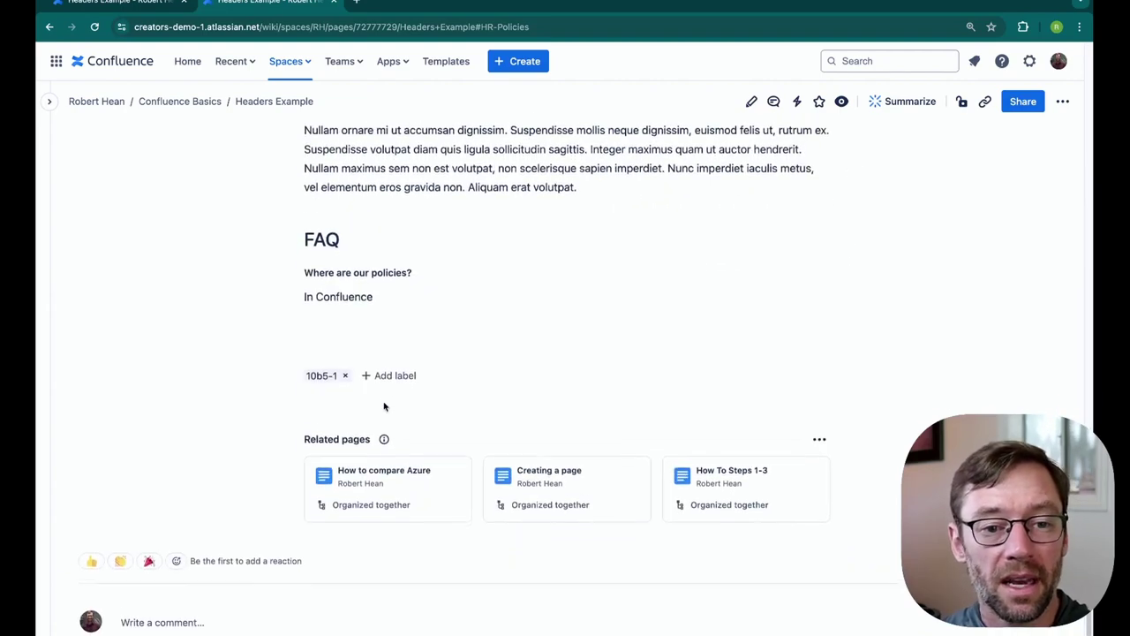
{"action": "scroll", "coordinate": [385, 384], "scroll_direction": "up", "scroll_amount": 1}
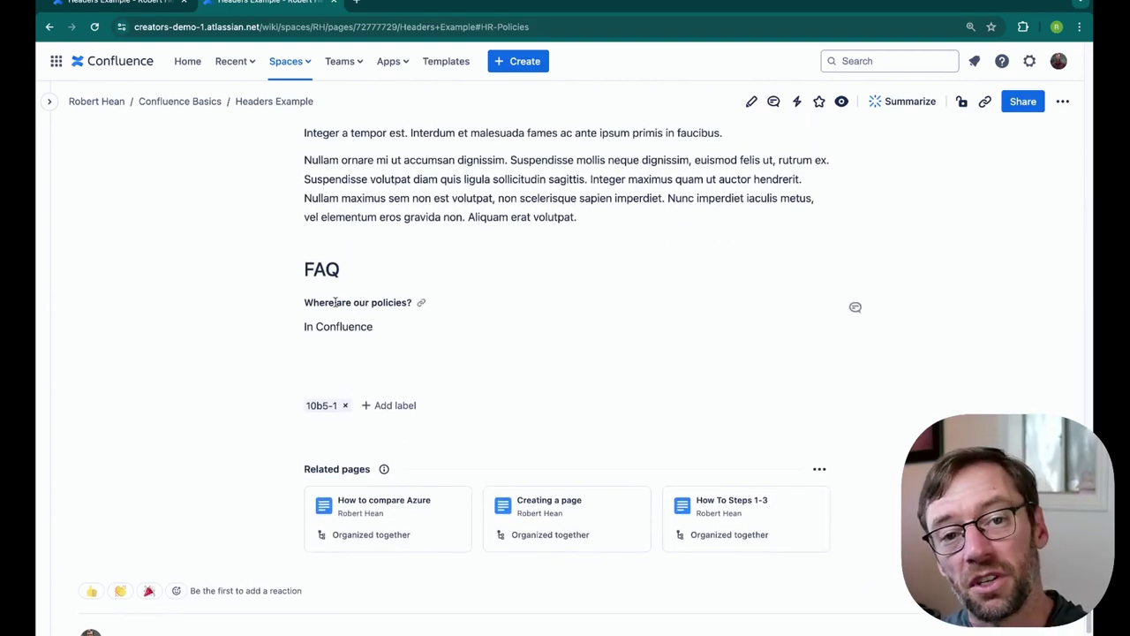
Copy the link to the 'Where are our policies?' heading.
{"action": "left_click_drag", "start_coordinate": [369, 302], "coordinate": [322, 304]}
{"action": "left_click", "coordinate": [421, 303]}
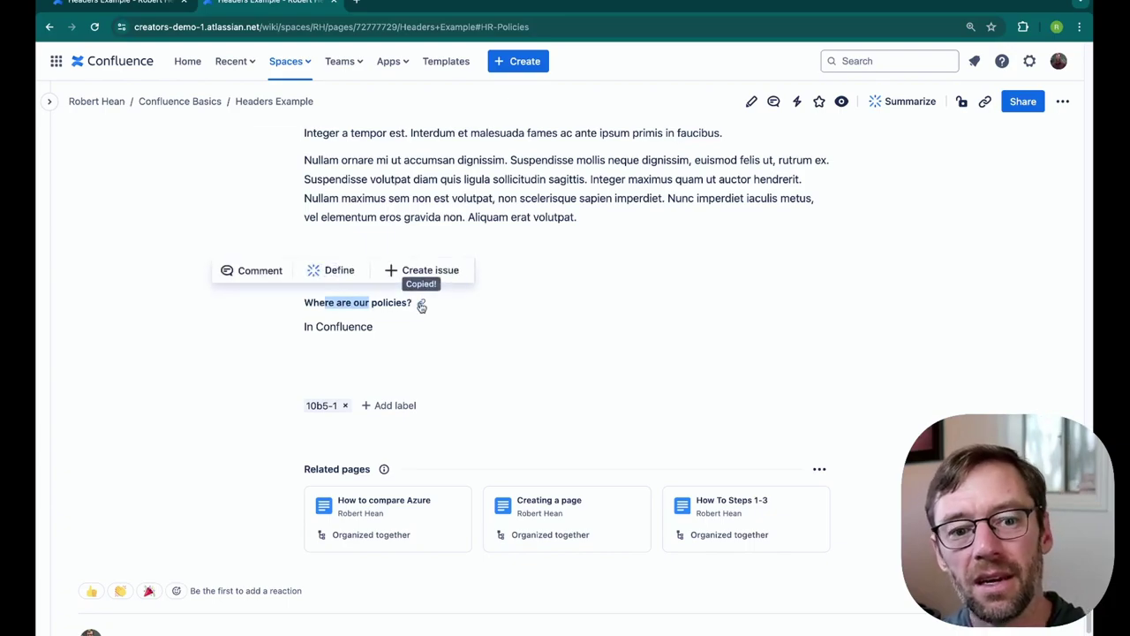
{"action": "left_click", "coordinate": [433, 212]}
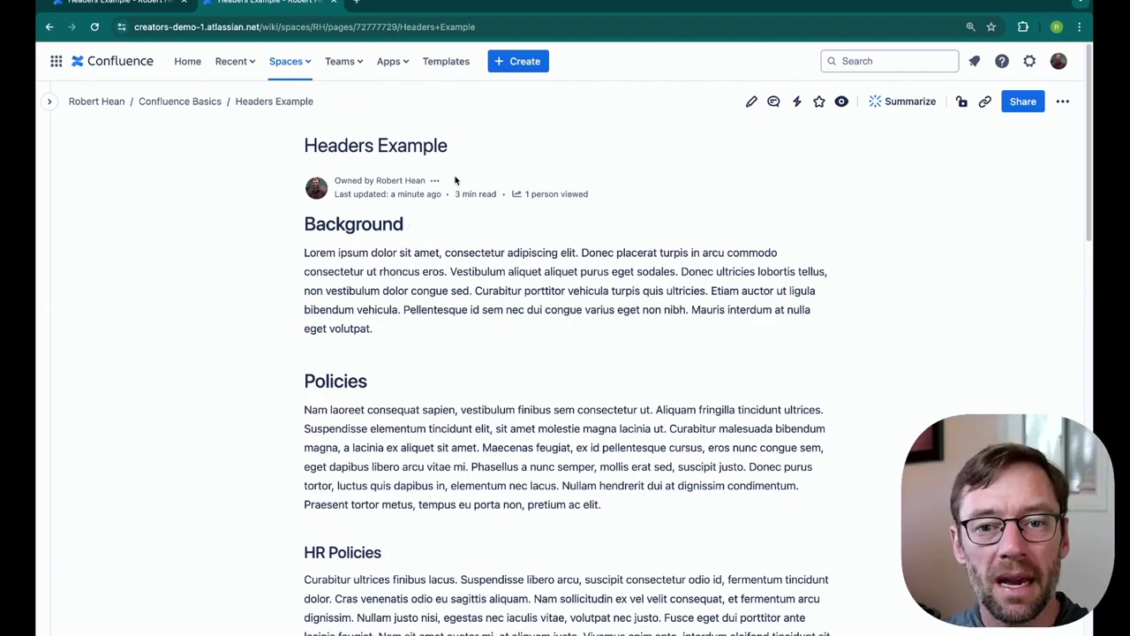
Add a Heading 1 'Table of Contents' above Background, then type /table of beneath it.
{"action": "left_click", "coordinate": [753, 102]}
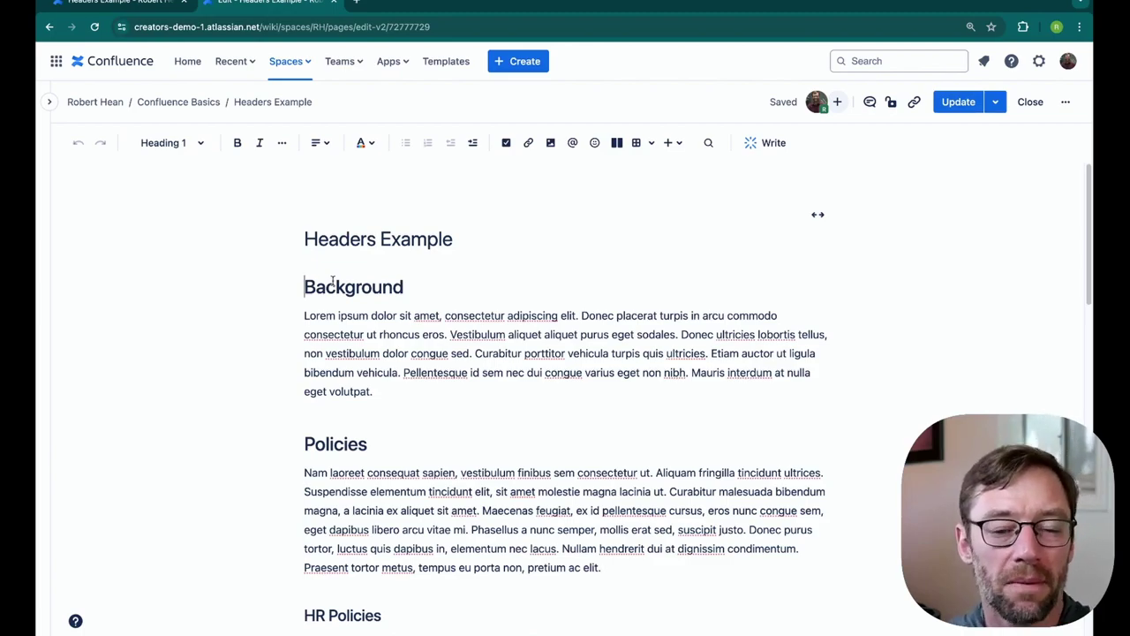
{"action": "key", "text": "Return"}
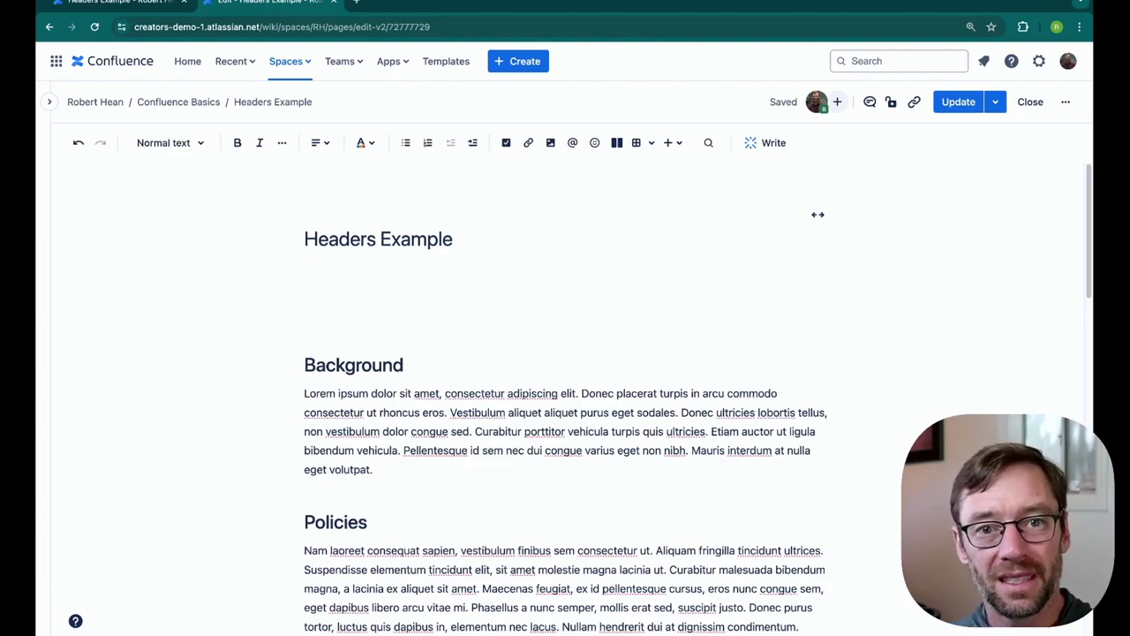
{"action": "key", "text": "ctrl+alt+1"}
{"action": "type", "text": "Table of Contents"}
{"action": "key", "text": "Return"}
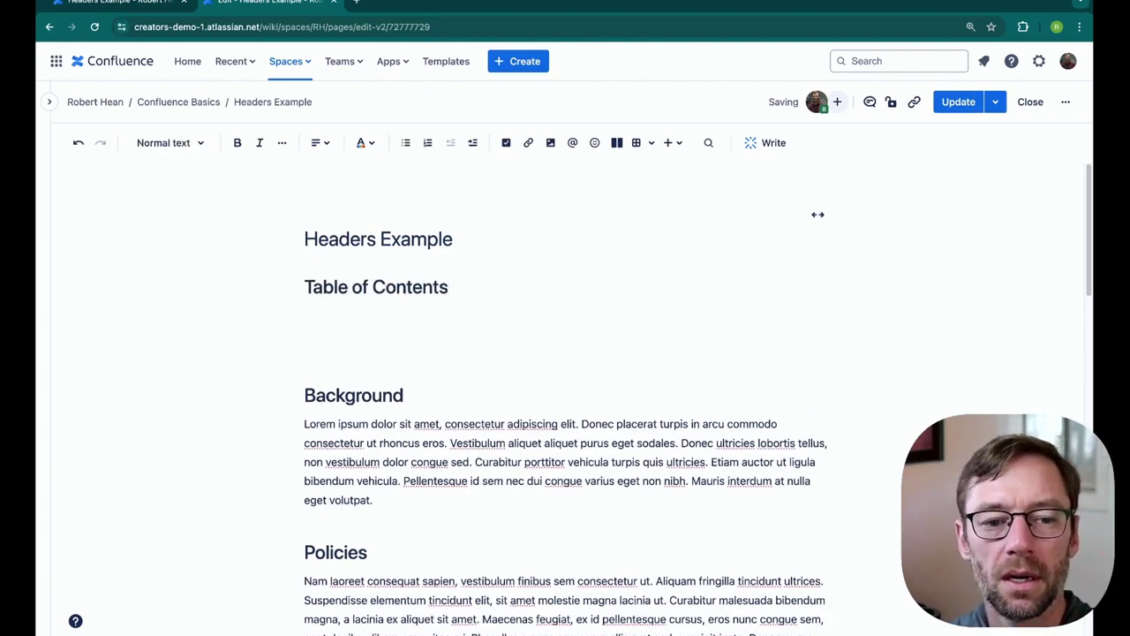
{"action": "type", "text": "/"}
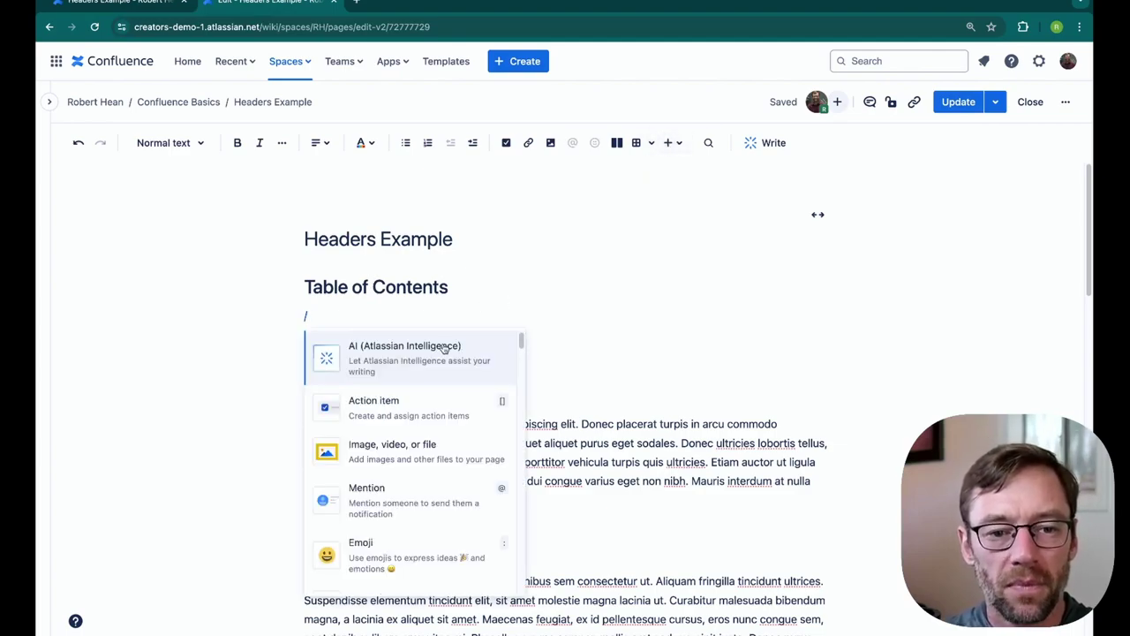
{"action": "type", "text": "table of"}
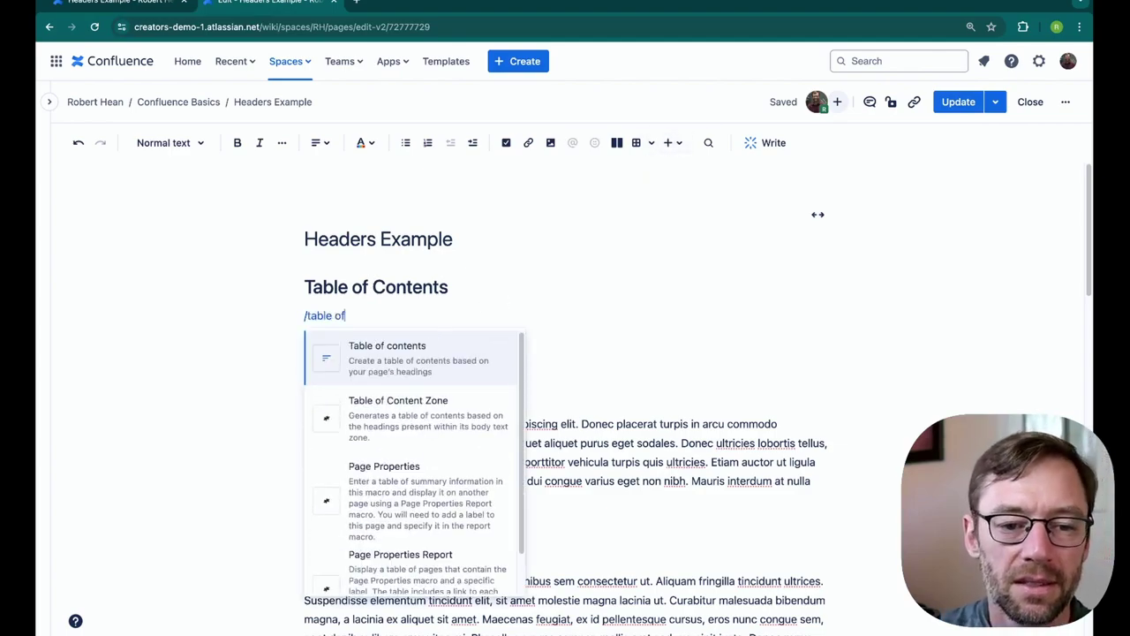
Insert the Table of contents macro under the Table of Contents heading.
{"action": "left_click", "coordinate": [389, 346]}
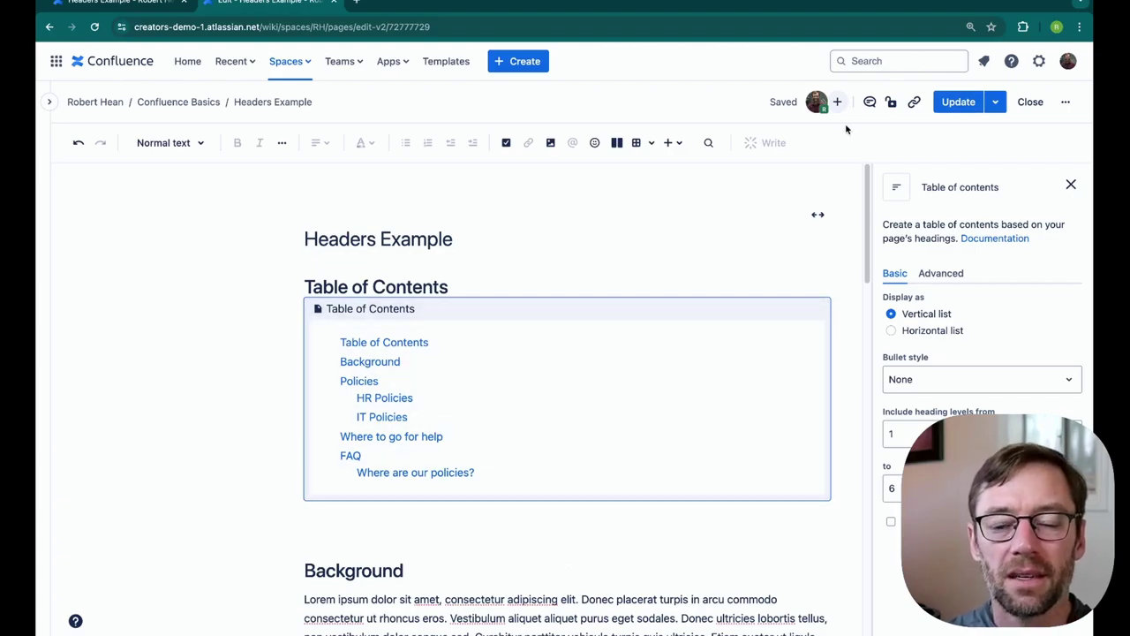
Publish the page and test the Table of Contents link to 'Where to go for help'.
{"action": "left_click", "coordinate": [954, 103]}
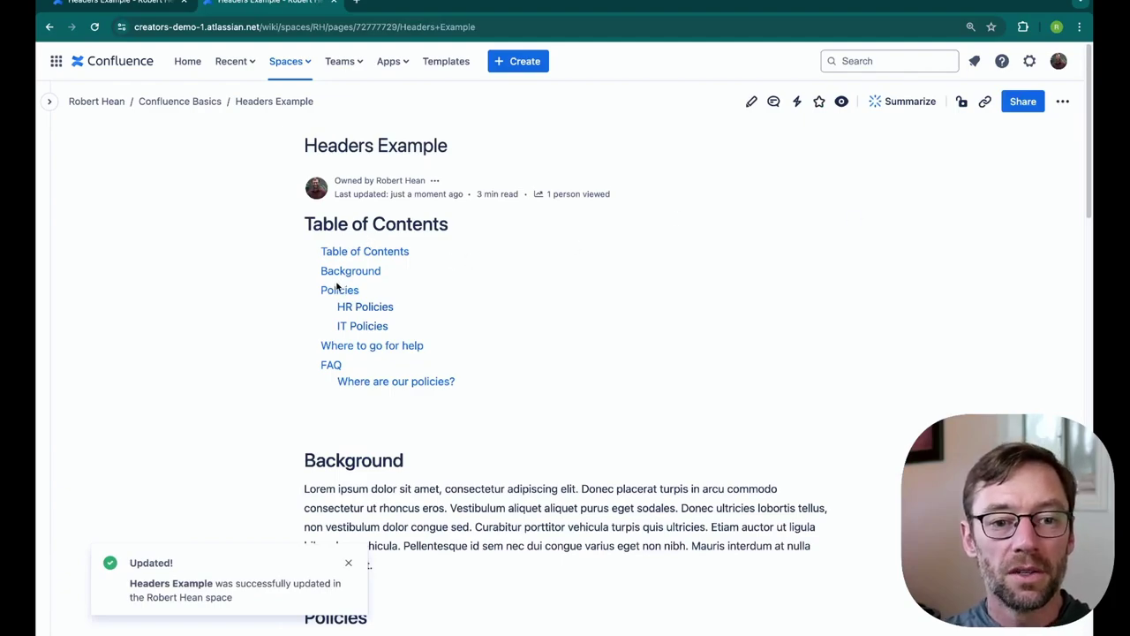
{"action": "left_click", "coordinate": [366, 346]}
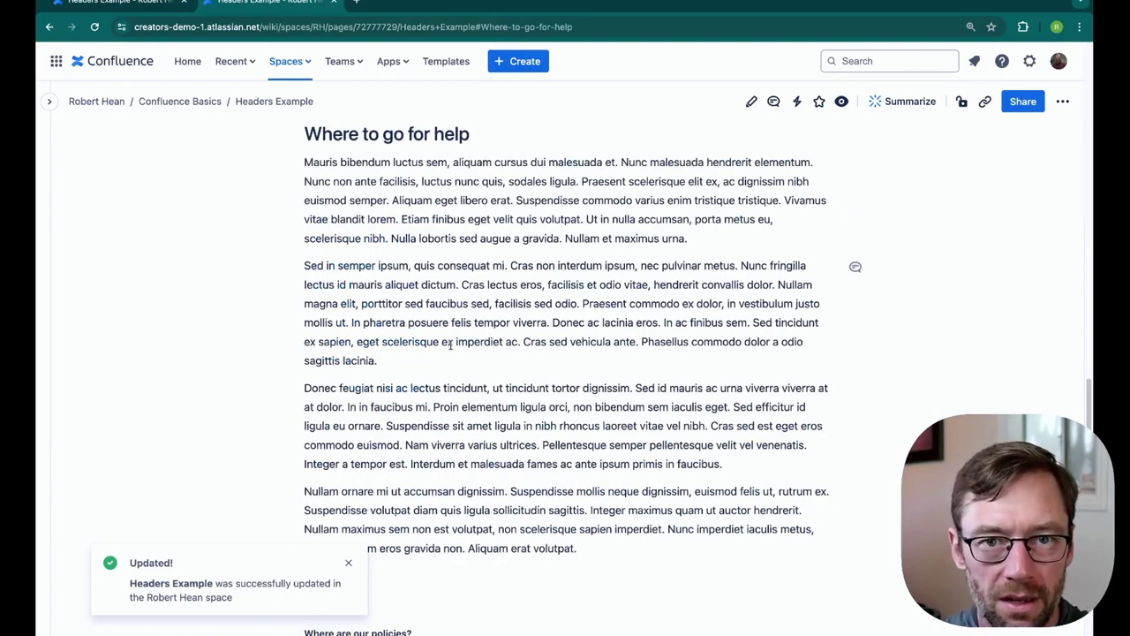
{"action": "scroll", "coordinate": [451, 344], "scroll_direction": "up", "scroll_amount": 15}
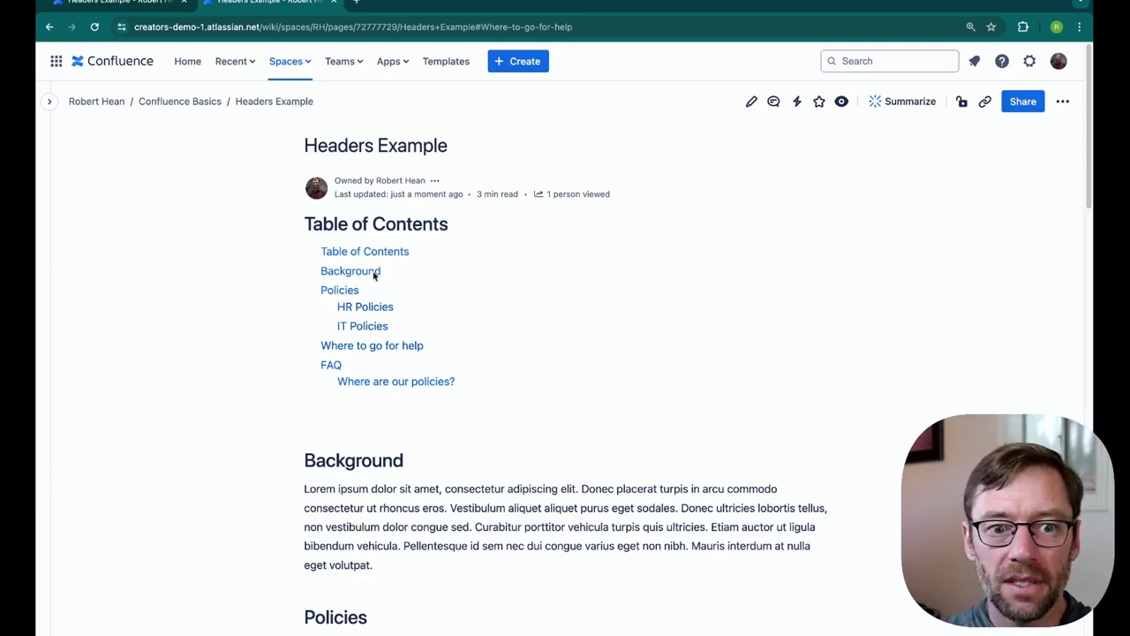
{"action": "left_click_drag", "start_coordinate": [290, 218], "coordinate": [447, 398]}
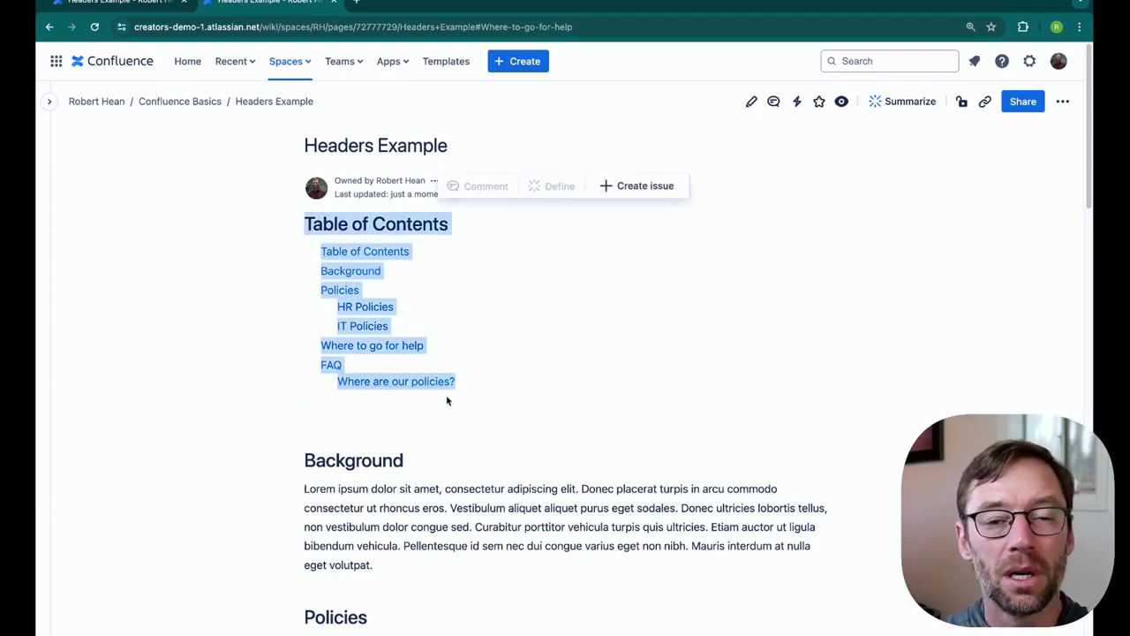
{"action": "left_click", "coordinate": [549, 425]}
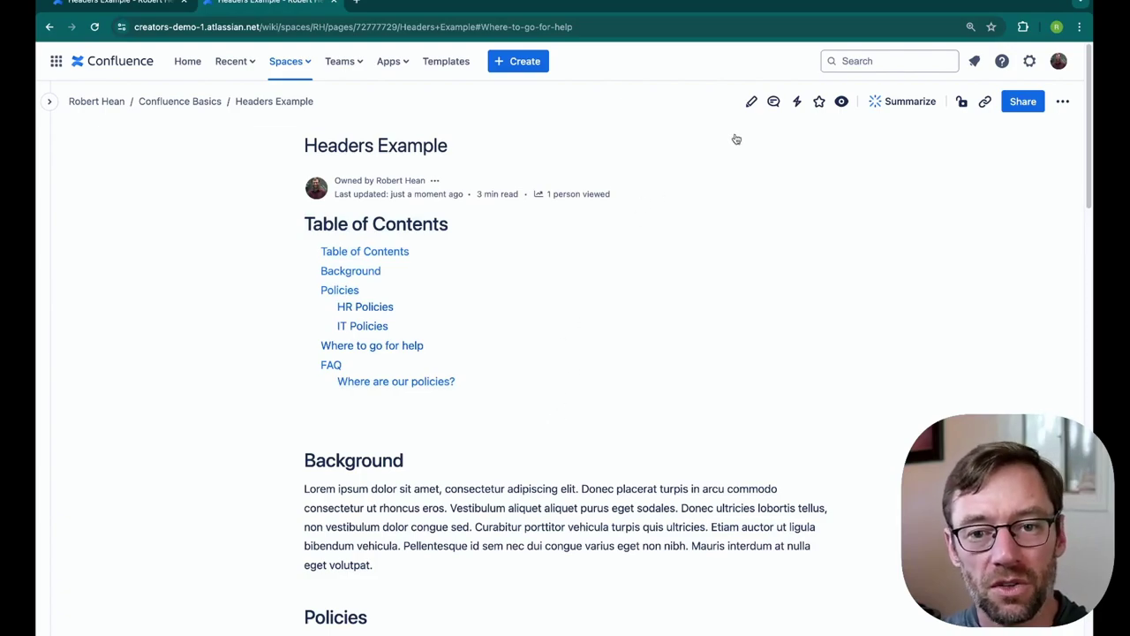
Reopen the editor and inspect the Table of Contents macro's heading-level options without changing them.
{"action": "left_click", "coordinate": [752, 104]}
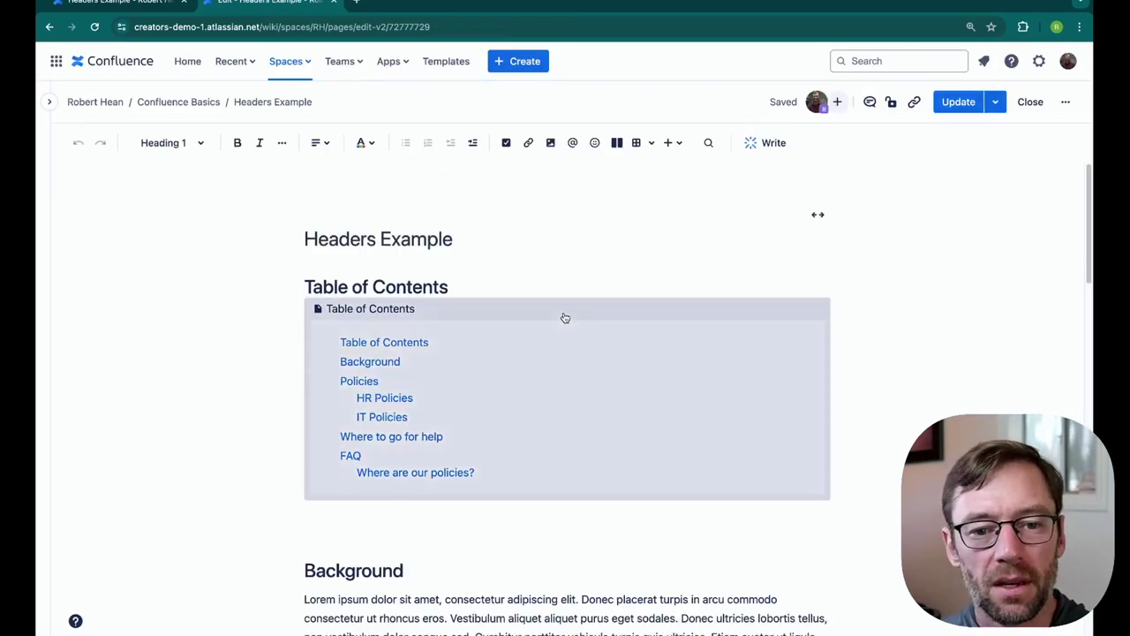
{"action": "left_click", "coordinate": [560, 327]}
{"action": "left_click", "coordinate": [510, 520]}
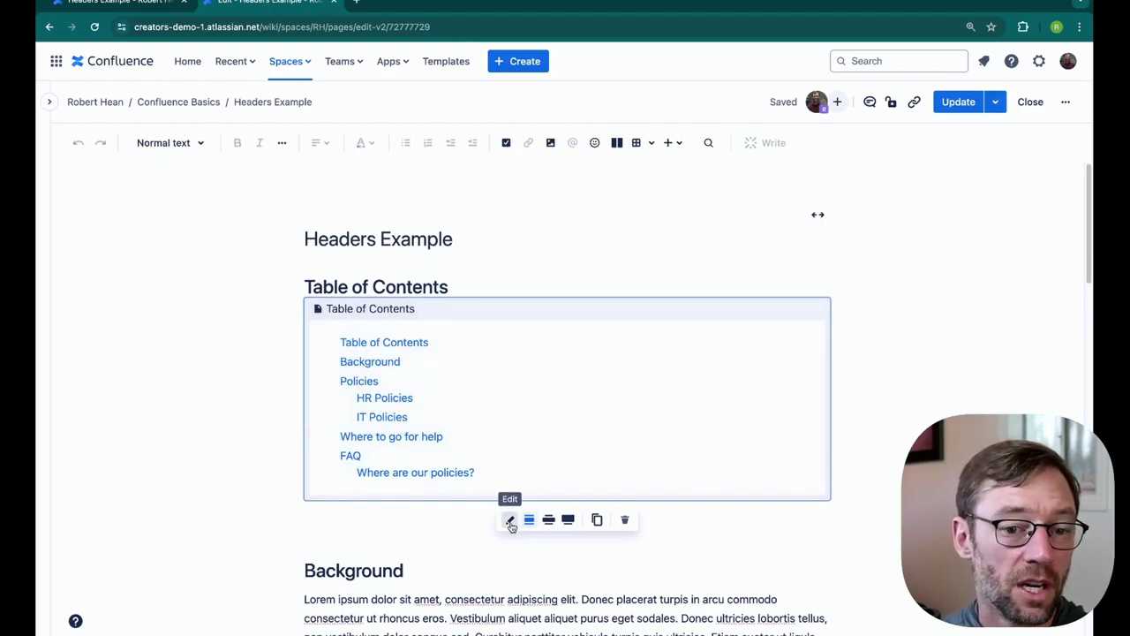
{"action": "left_click", "coordinate": [892, 433]}
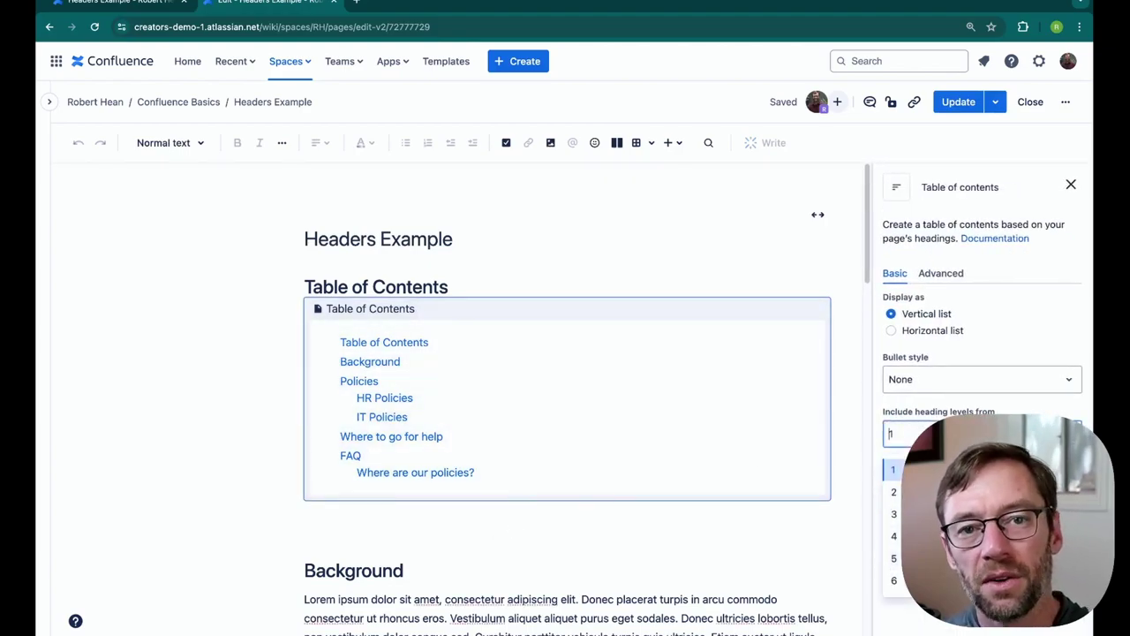
{"action": "left_click", "coordinate": [443, 280]}
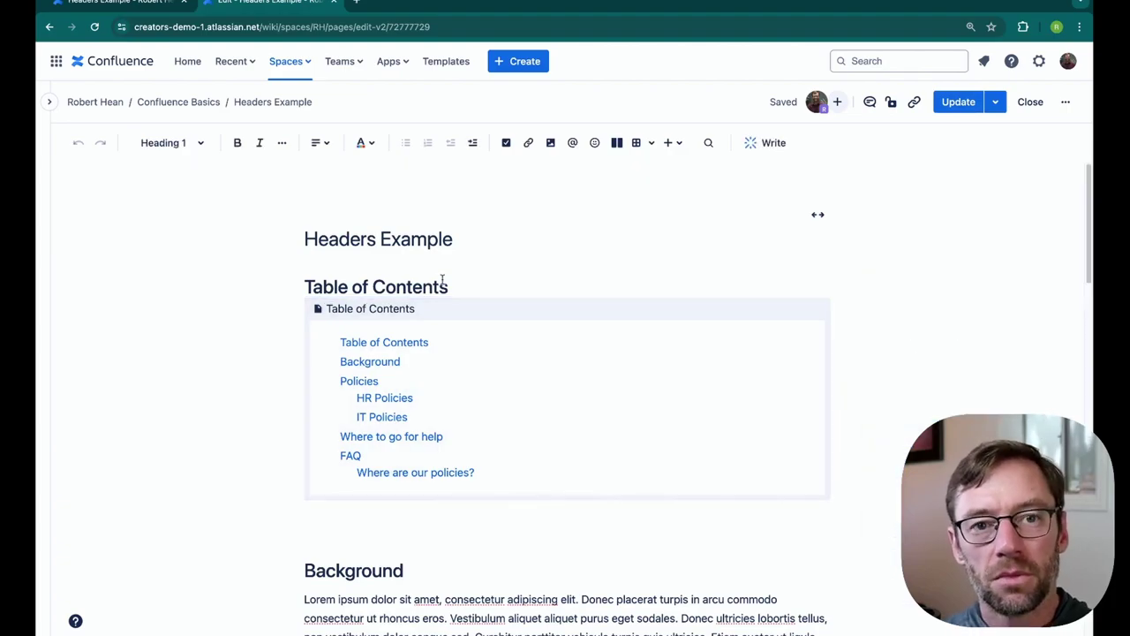
{"action": "key", "text": "Up"}
{"action": "key", "text": "Up"}
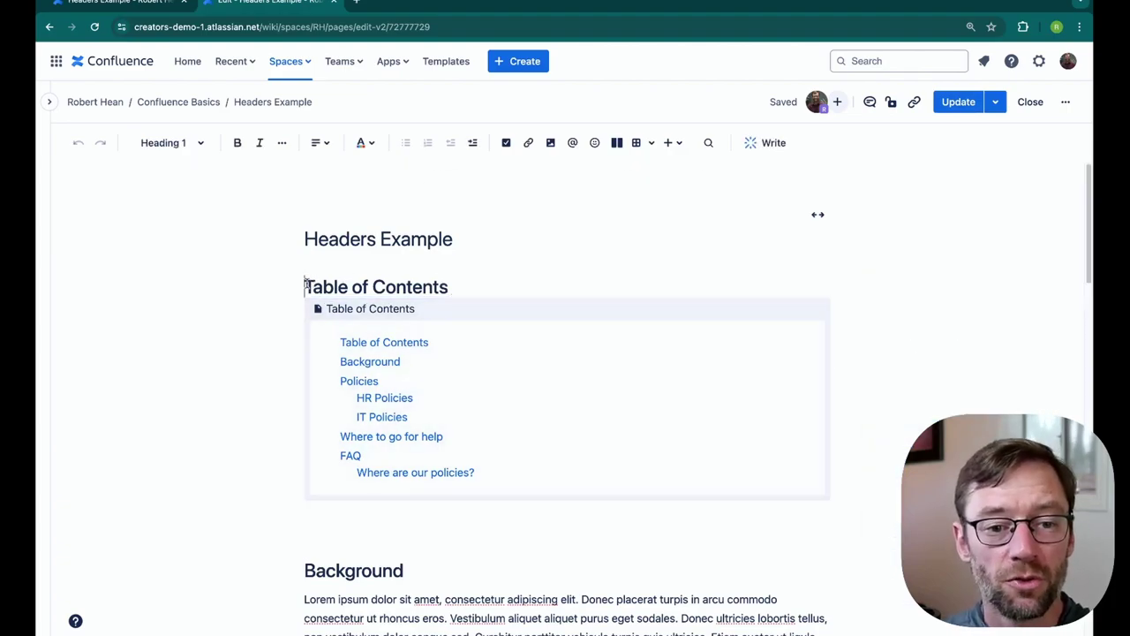
Insert a two-column layout and move the Table of Contents heading and macro into its right column.
{"action": "left_click", "coordinate": [616, 142]}
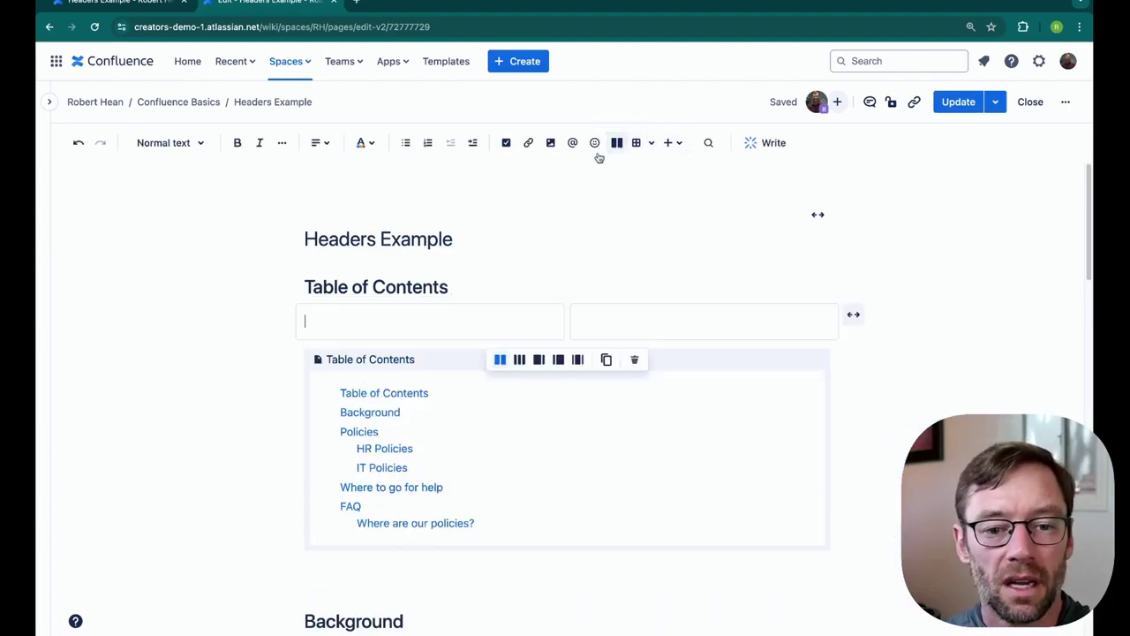
{"action": "left_click", "coordinate": [659, 320]}
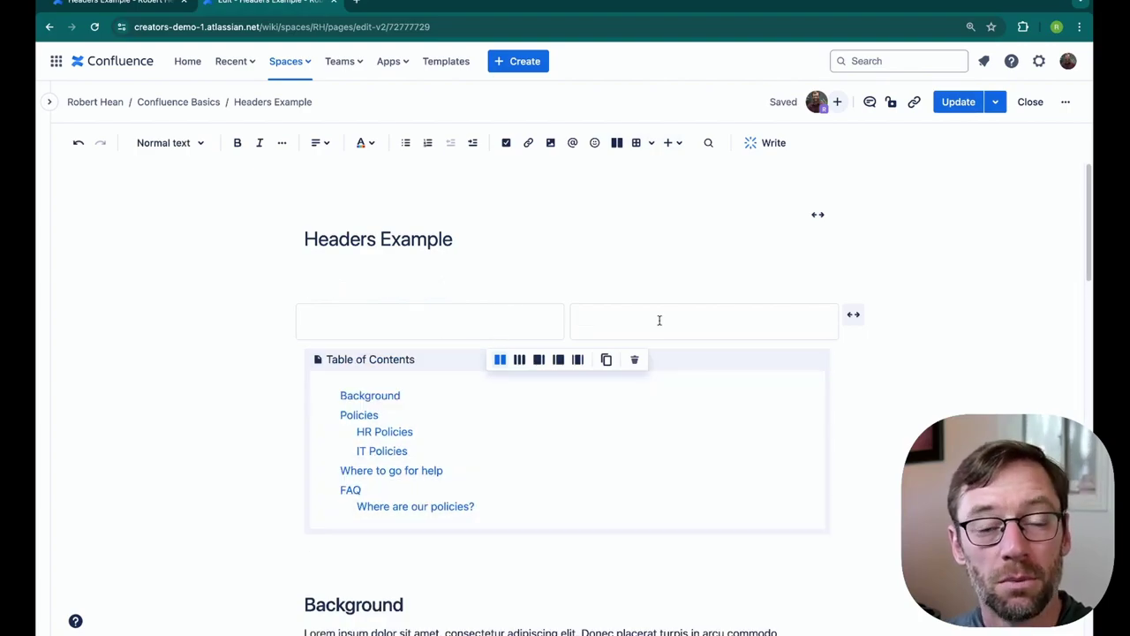
{"action": "type", "text": "Table of Contents"}
{"action": "left_click", "coordinate": [482, 361]}
{"action": "key", "text": "ctrl+x"}
{"action": "key", "text": "Return"}
{"action": "key", "text": "ctrl+v"}
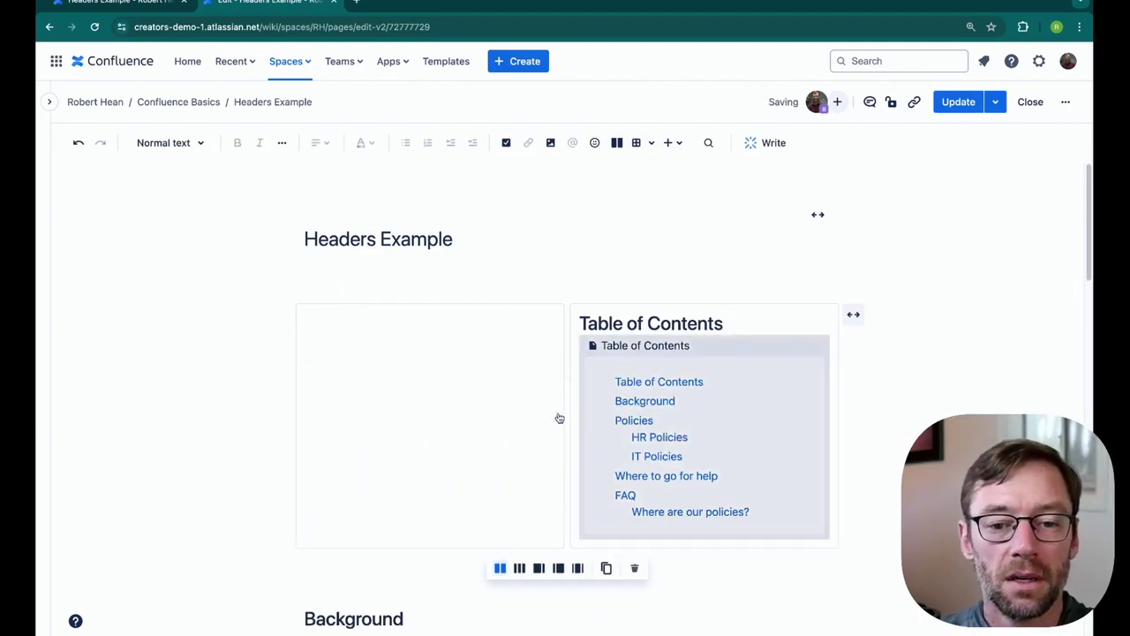
Move the Background heading and its paragraph into the left column of the layout.
{"action": "scroll", "coordinate": [530, 441], "scroll_direction": "down", "scroll_amount": 3}
{"action": "left_click", "coordinate": [503, 458]}
{"action": "left_click", "coordinate": [406, 493]}
{"action": "left_click", "coordinate": [286, 391], "text": "shift"}
{"action": "key", "text": "ctrl+x"}
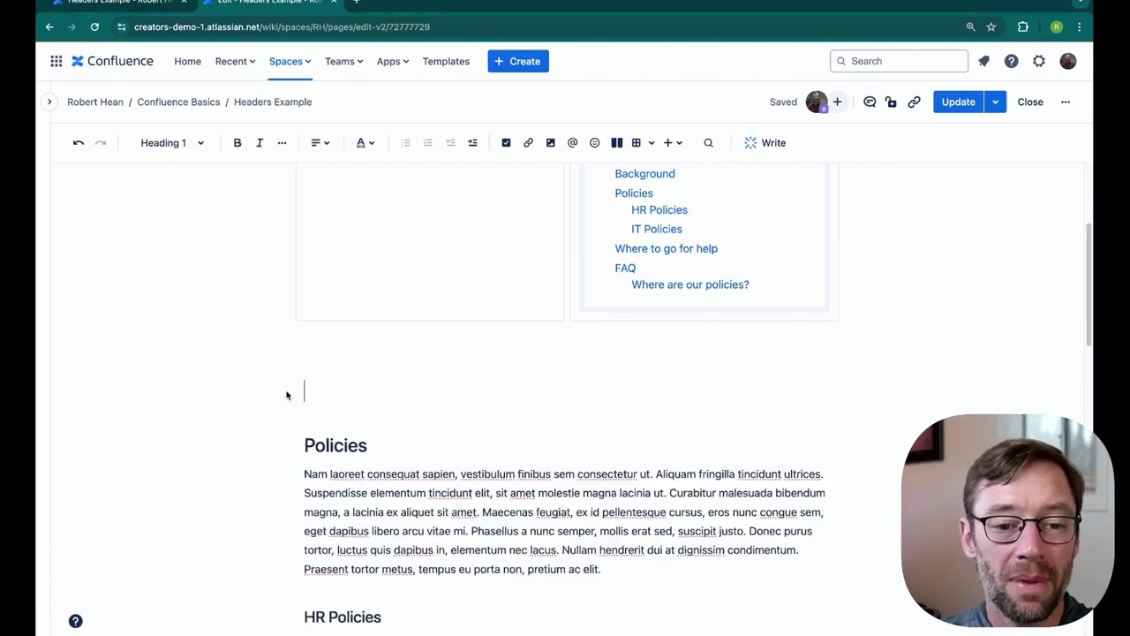
{"action": "scroll", "coordinate": [309, 378], "scroll_direction": "up", "scroll_amount": 4}
{"action": "left_click", "coordinate": [368, 341]}
{"action": "key", "text": "ctrl+v"}
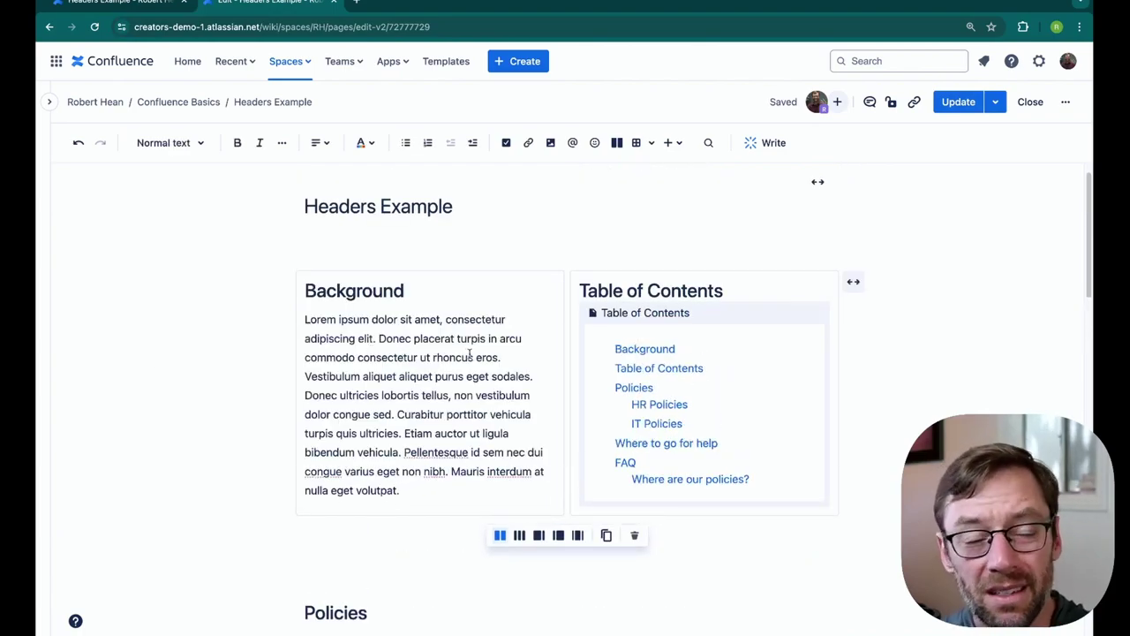
{"action": "left_click", "coordinate": [357, 577]}
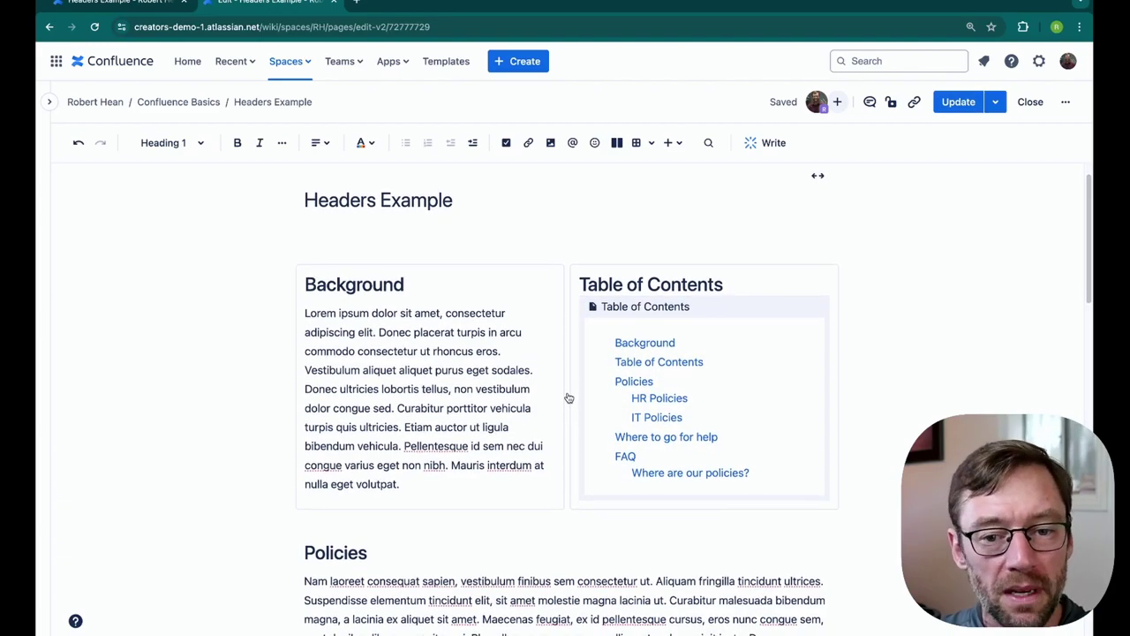
Change the Policies heading to Heading 2.
{"action": "left_click", "coordinate": [628, 340]}
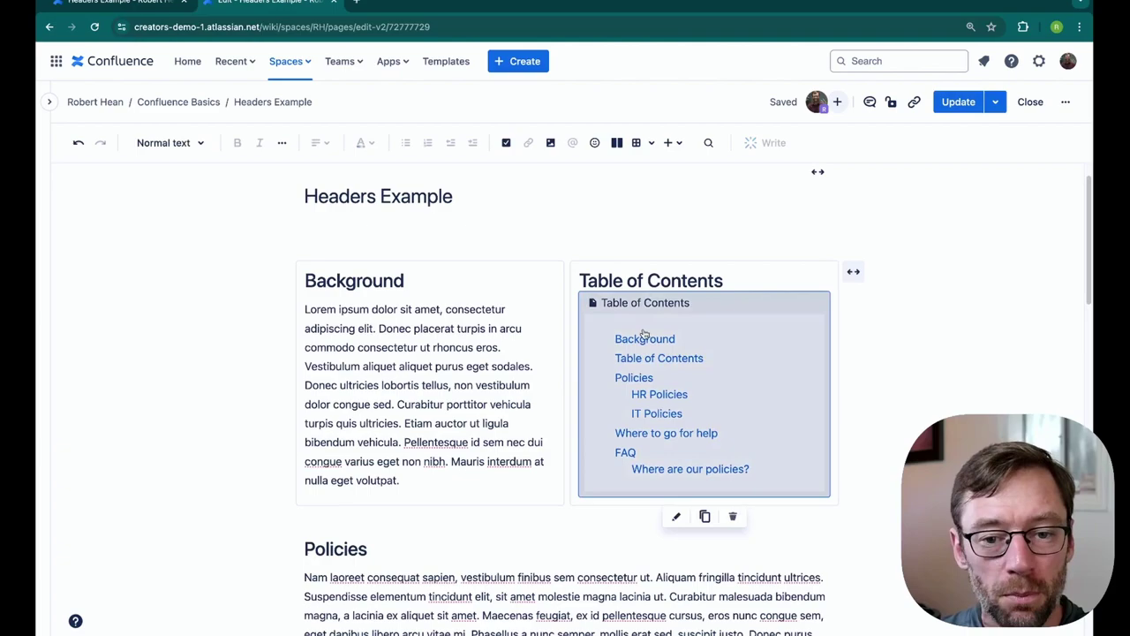
{"action": "left_click", "coordinate": [415, 519]}
{"action": "scroll", "coordinate": [406, 503], "scroll_direction": "down", "scroll_amount": 3}
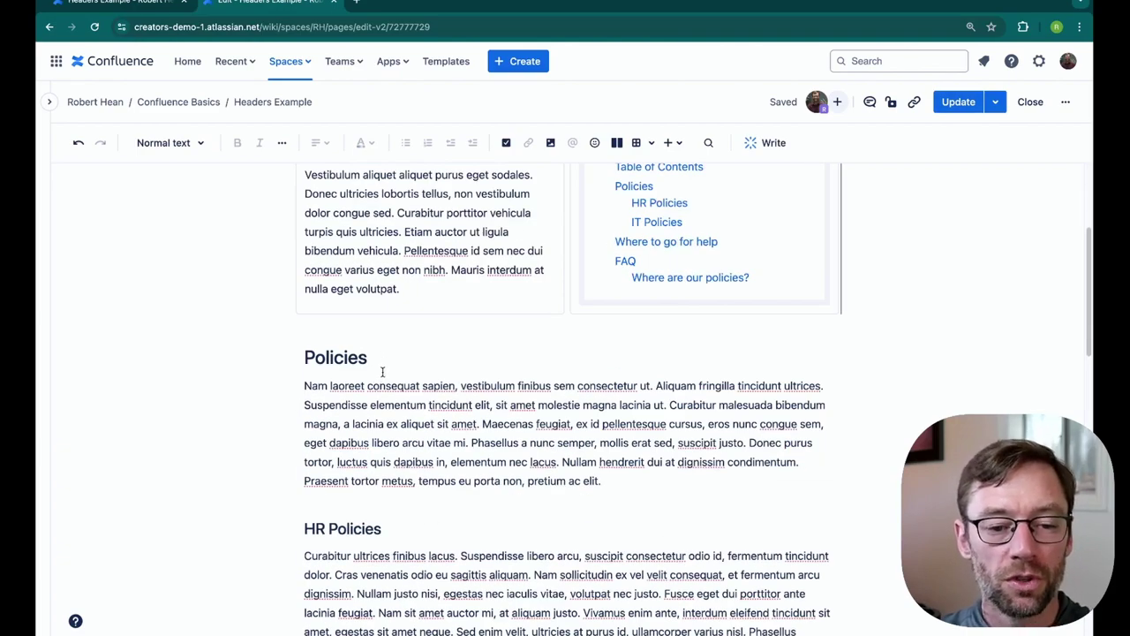
{"action": "scroll", "coordinate": [381, 378], "scroll_direction": "down", "scroll_amount": 3}
{"action": "scroll", "coordinate": [380, 261], "scroll_direction": "up", "scroll_amount": 1}
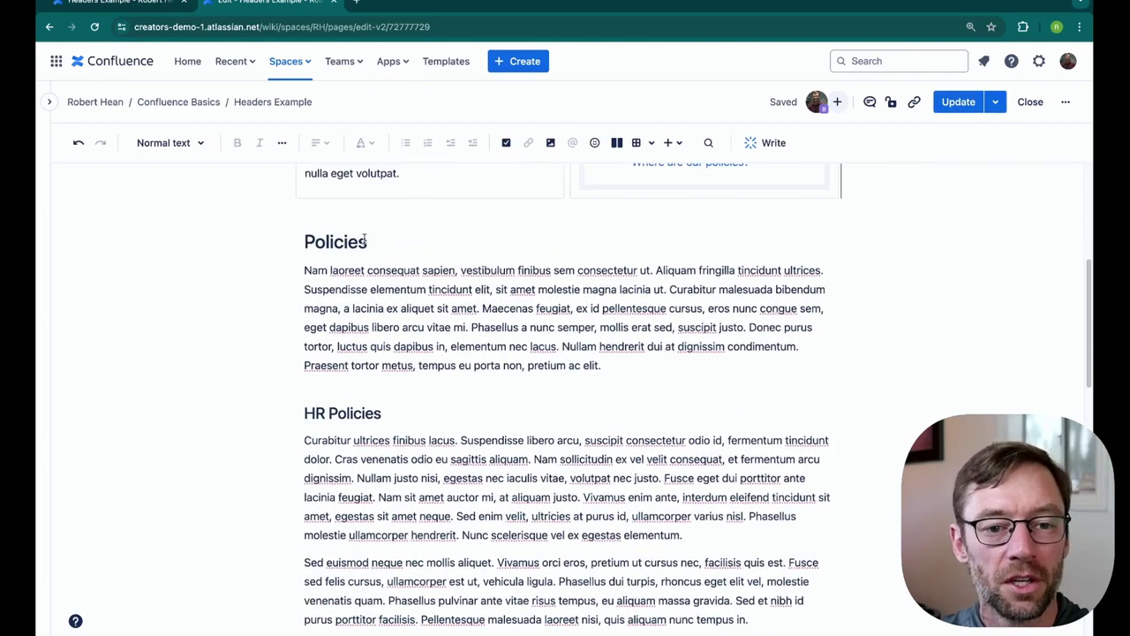
{"action": "left_click", "coordinate": [304, 242]}
{"action": "left_click", "coordinate": [172, 143]}
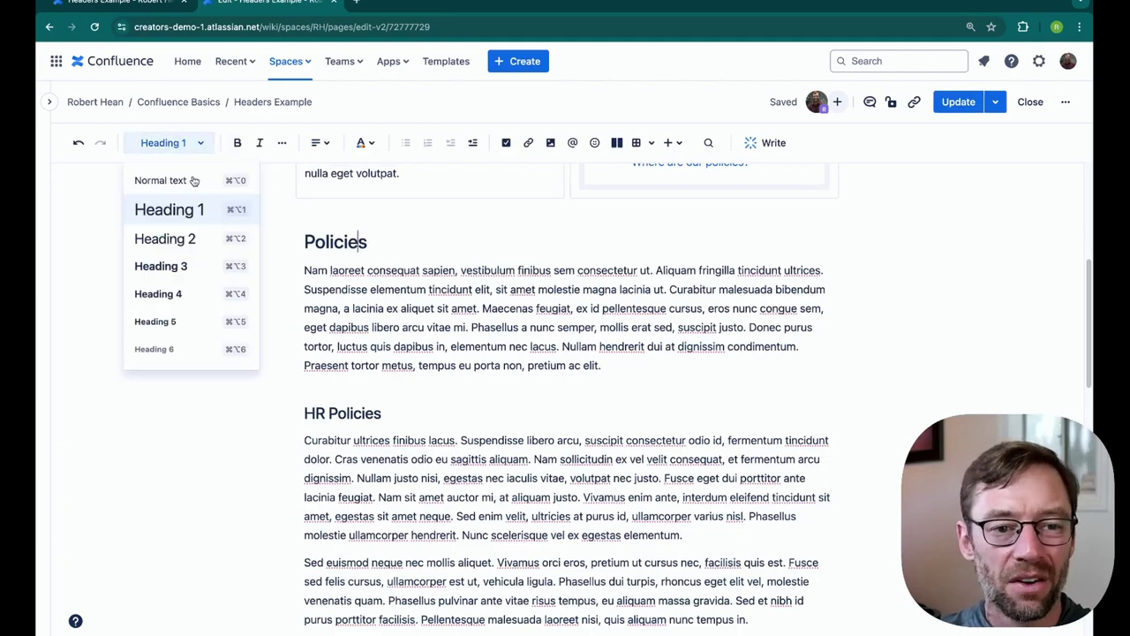
{"action": "left_click", "coordinate": [194, 237]}
Make HR Policies and IT Policies Heading 3 headings.
{"action": "left_click_drag", "start_coordinate": [392, 405], "coordinate": [293, 413]}
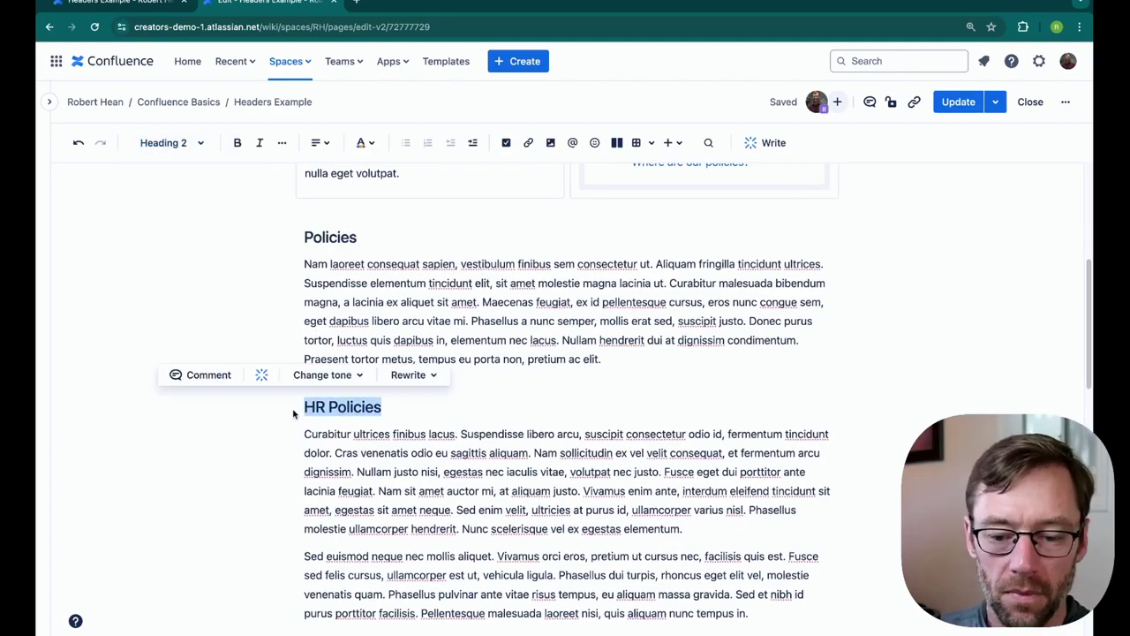
{"action": "key", "text": "super+alt+3"}
{"action": "scroll", "coordinate": [375, 387], "scroll_direction": "down", "scroll_amount": 4}
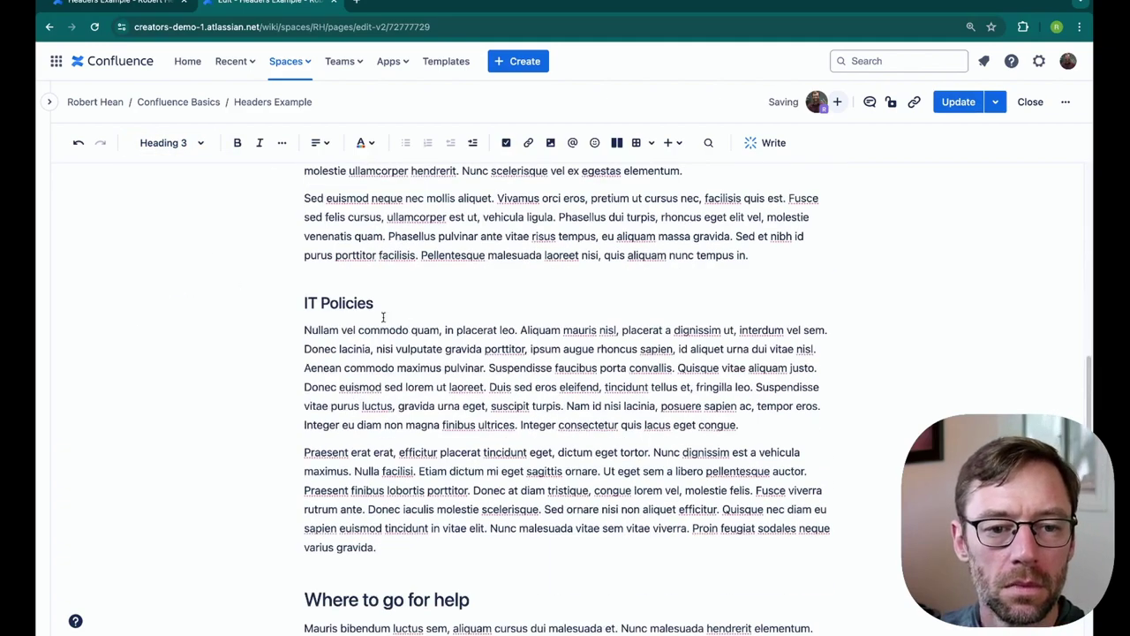
{"action": "left_click_drag", "start_coordinate": [382, 317], "coordinate": [301, 303]}
{"action": "key", "text": "super+alt+3"}
Make 'Where to go for help' and FAQ Heading 2 headings.
{"action": "scroll", "coordinate": [412, 428], "scroll_direction": "down", "scroll_amount": 3}
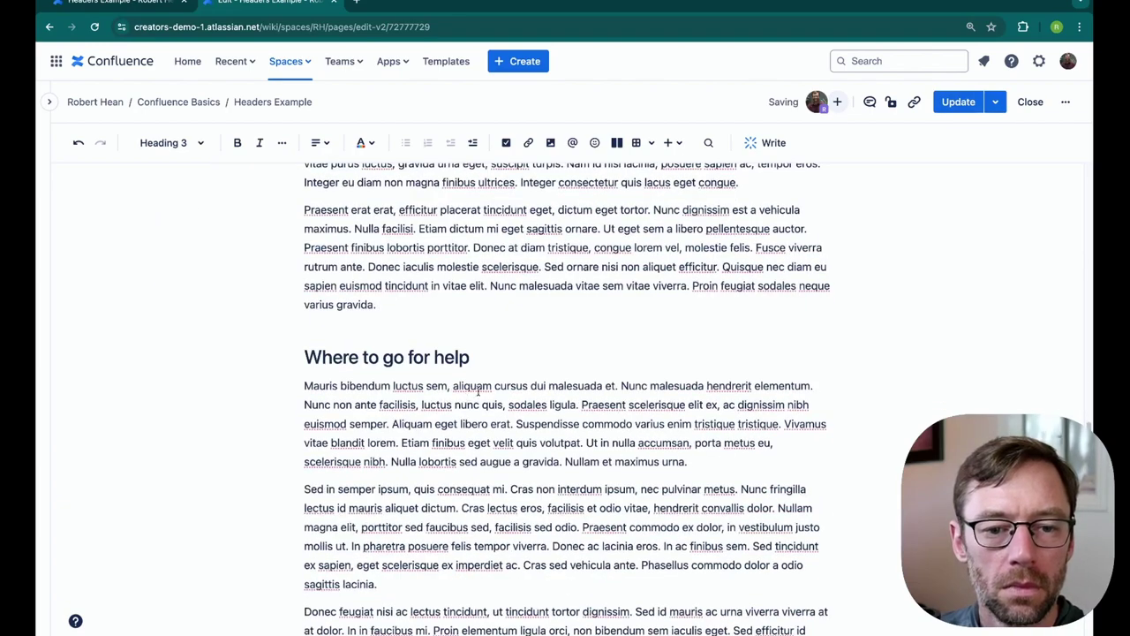
{"action": "left_click_drag", "start_coordinate": [470, 357], "coordinate": [301, 362]}
{"action": "key", "text": "super+alt+2"}
{"action": "scroll", "coordinate": [351, 367], "scroll_direction": "down", "scroll_amount": 4}
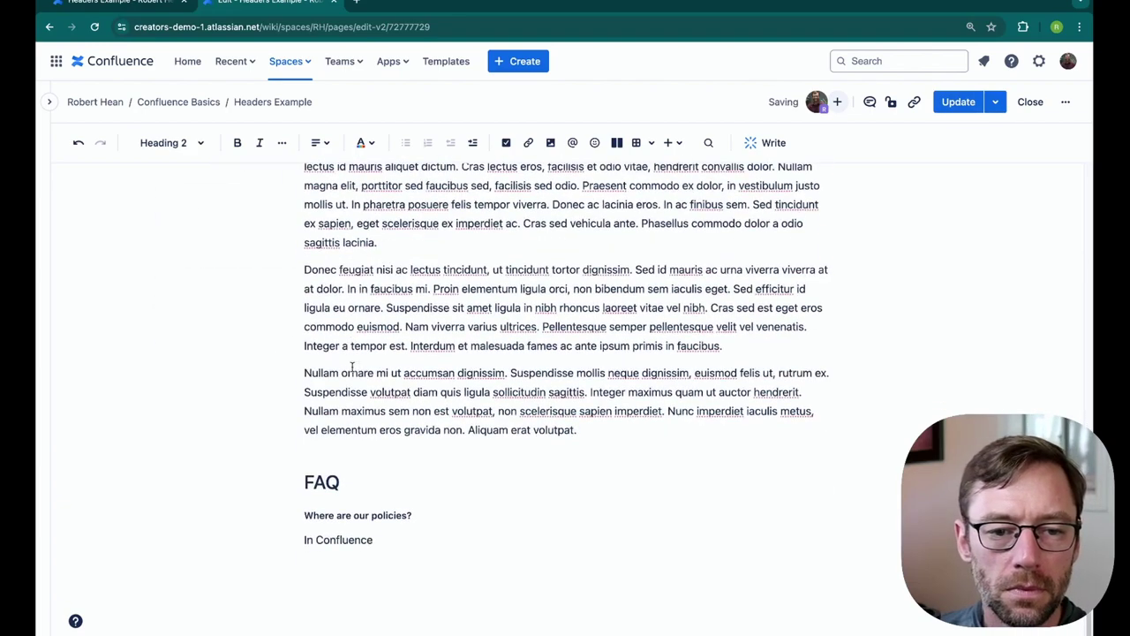
{"action": "left_click_drag", "start_coordinate": [344, 482], "coordinate": [301, 482]}
{"action": "key", "text": "super+alt+2"}
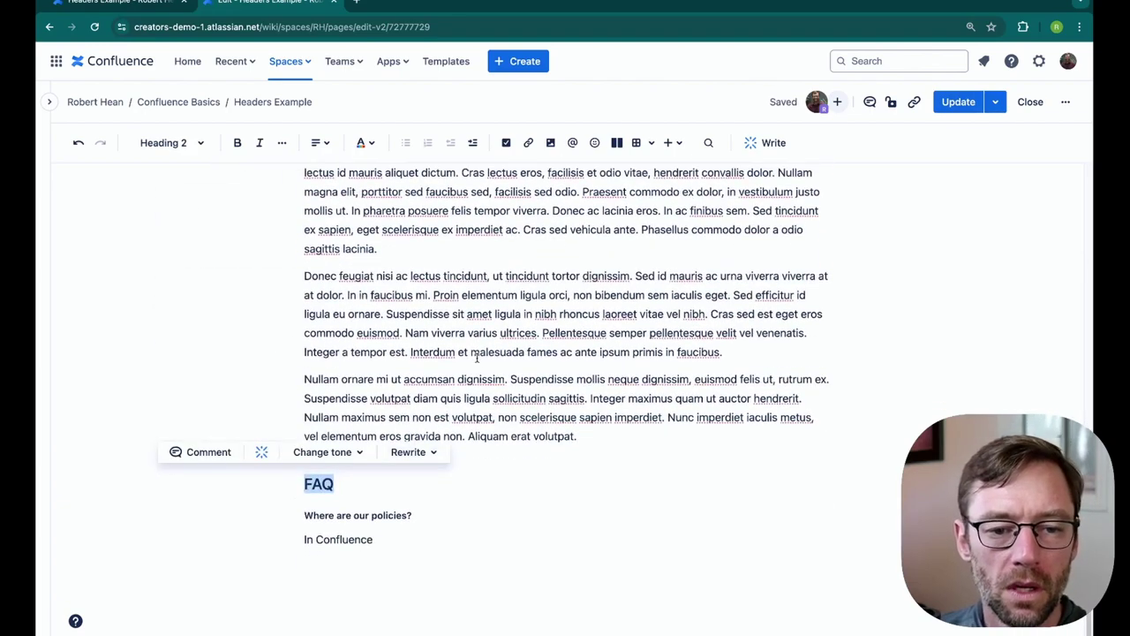
{"action": "scroll", "coordinate": [477, 357], "scroll_direction": "up", "scroll_amount": 15}
{"action": "scroll", "coordinate": [488, 466], "scroll_direction": "down", "scroll_amount": 2}
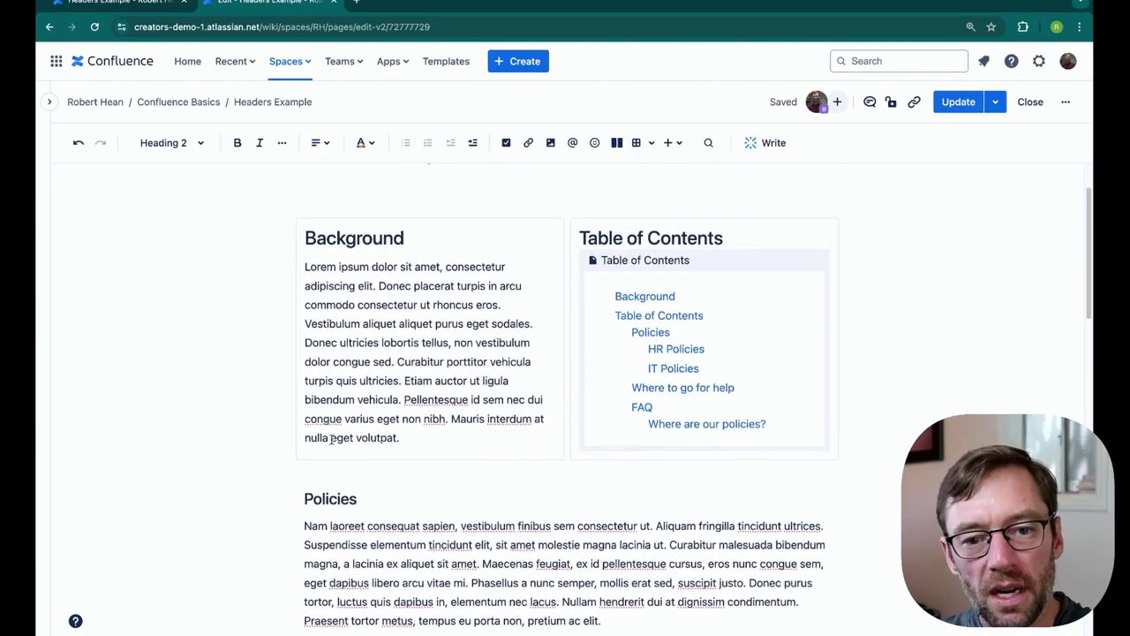
Set the Table of Contents macro to include heading levels starting from 2.
{"action": "scroll", "coordinate": [333, 438], "scroll_direction": "up", "scroll_amount": 1}
{"action": "left_click", "coordinate": [632, 285]}
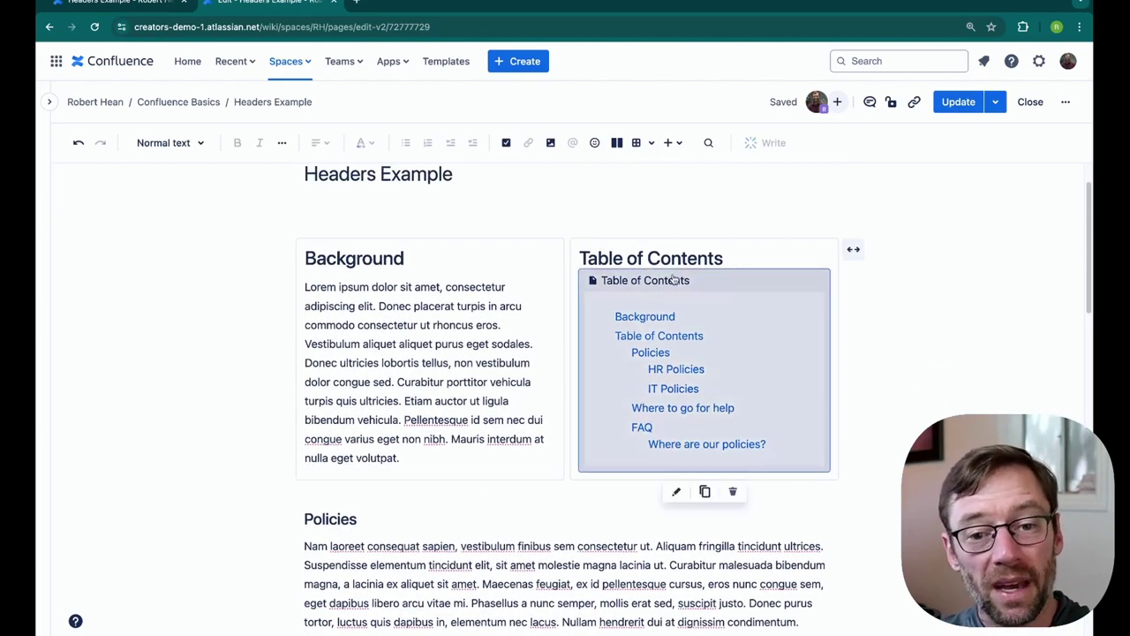
{"action": "left_click", "coordinate": [672, 493]}
{"action": "left_click", "coordinate": [890, 434]}
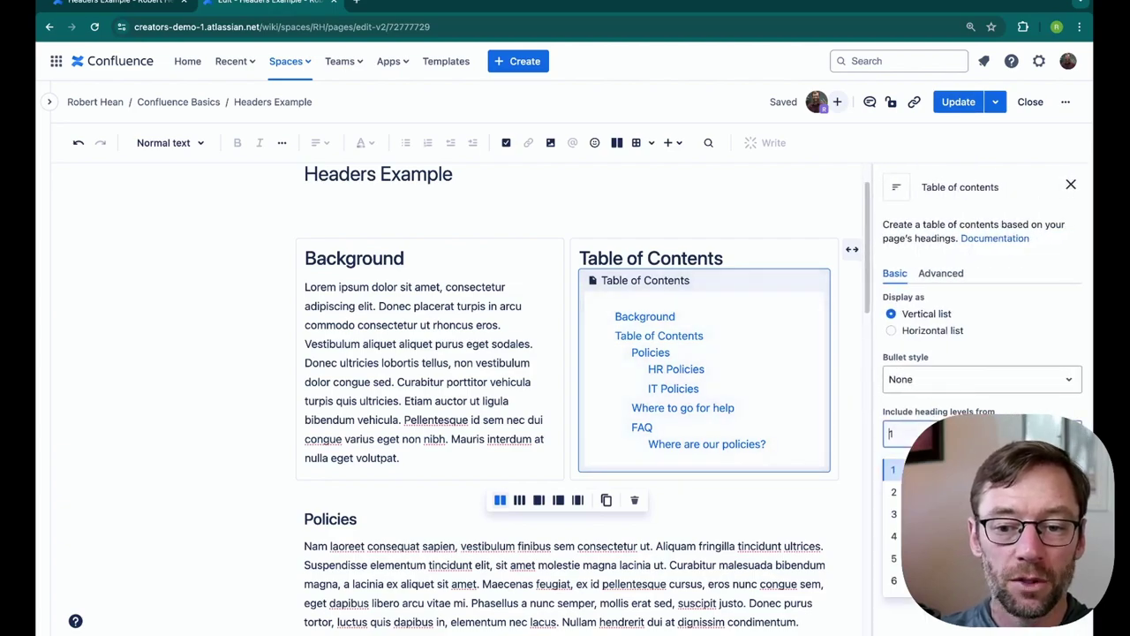
{"action": "left_click", "coordinate": [893, 492]}
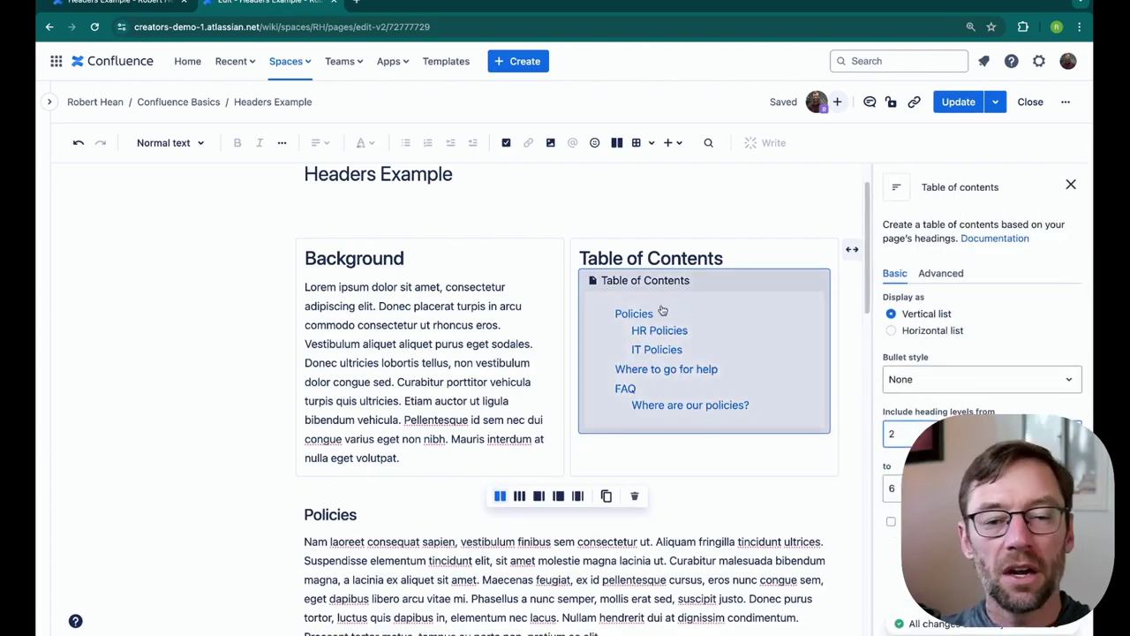
Publish the updated Headers Example page.
{"action": "left_click", "coordinate": [964, 110]}
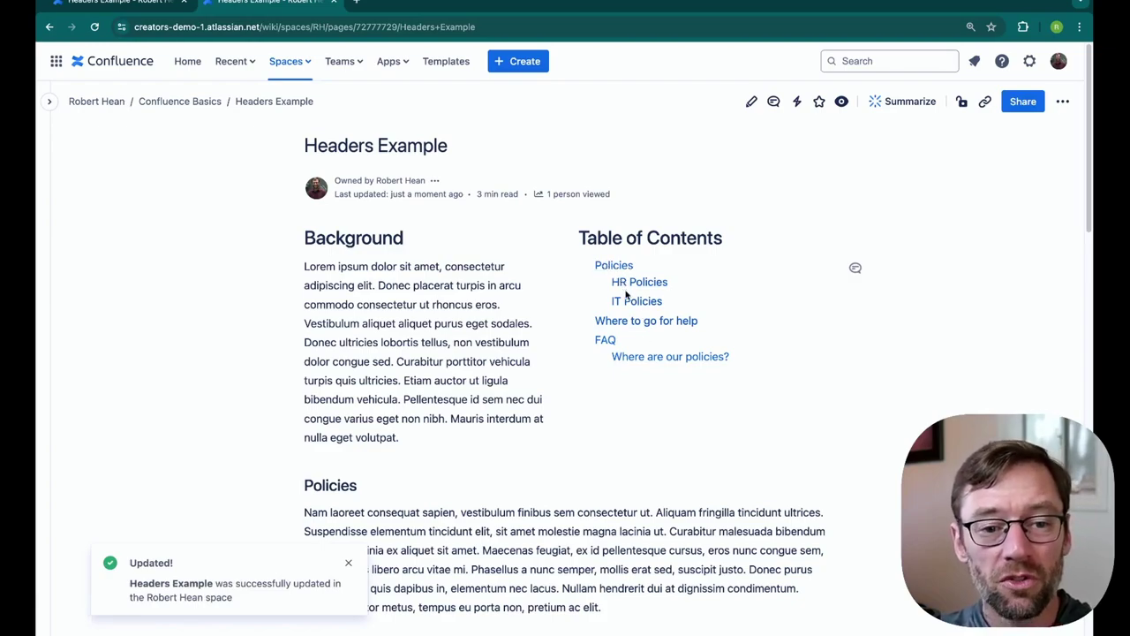
{"action": "left_click_drag", "start_coordinate": [304, 265], "coordinate": [539, 344]}
{"action": "left_click", "coordinate": [574, 331]}
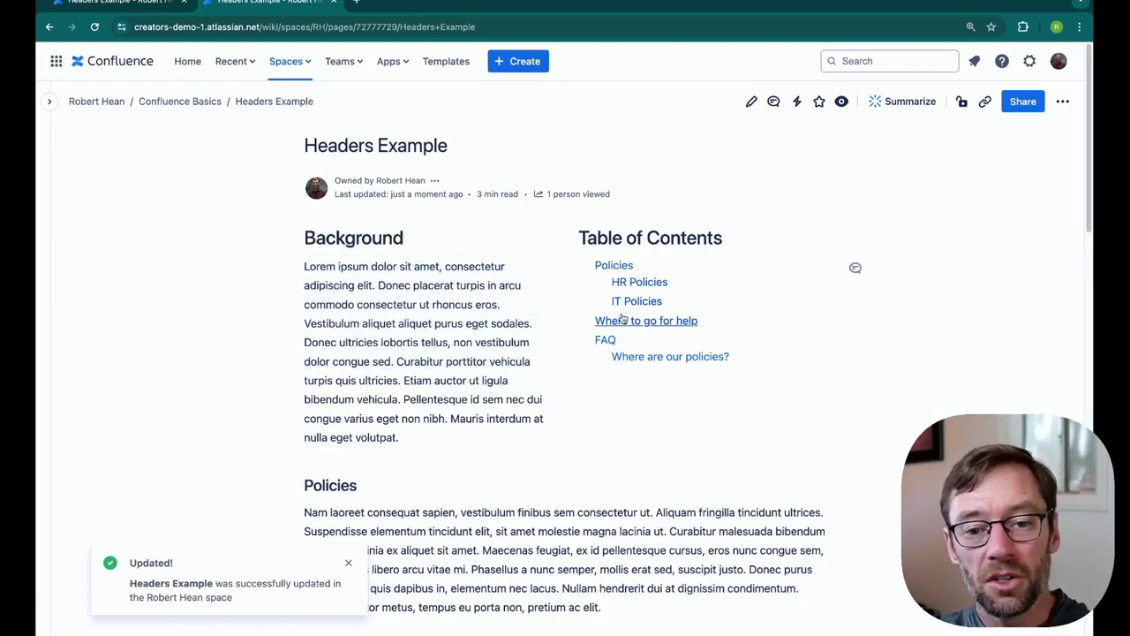